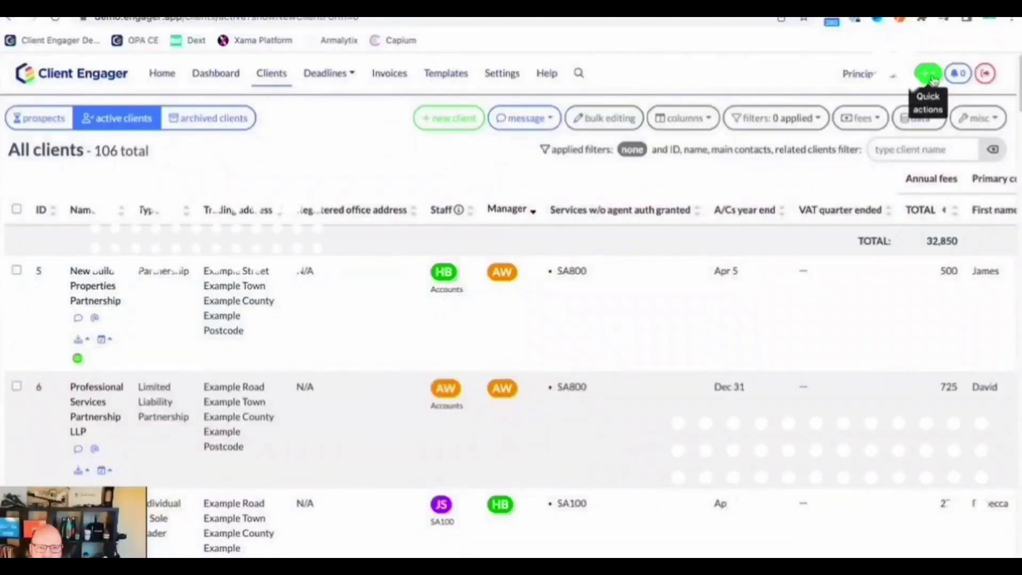
Open the first system user for editing from Quick actions, then go to Company Information settings
left_click(929, 73)
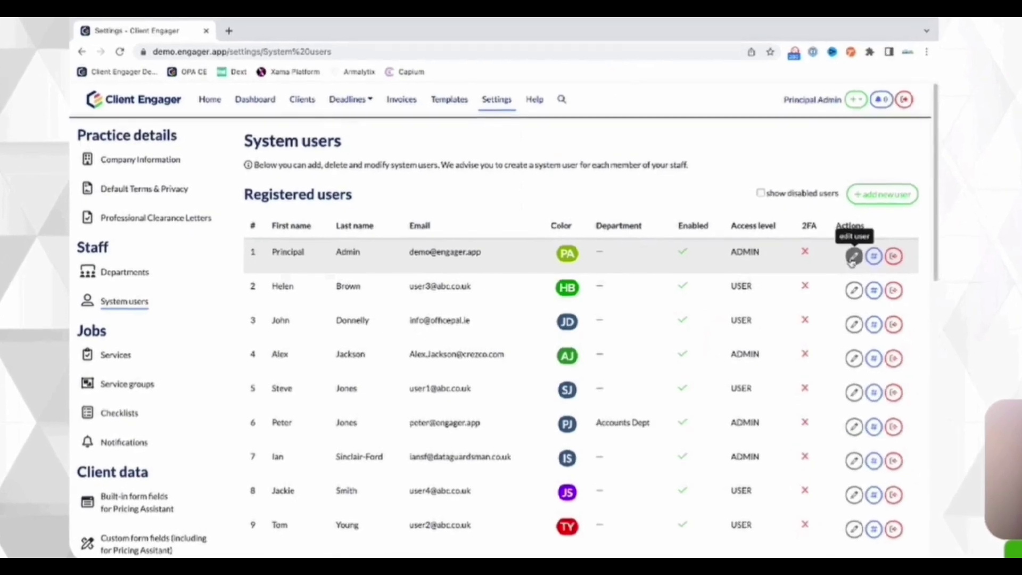
left_click(854, 256)
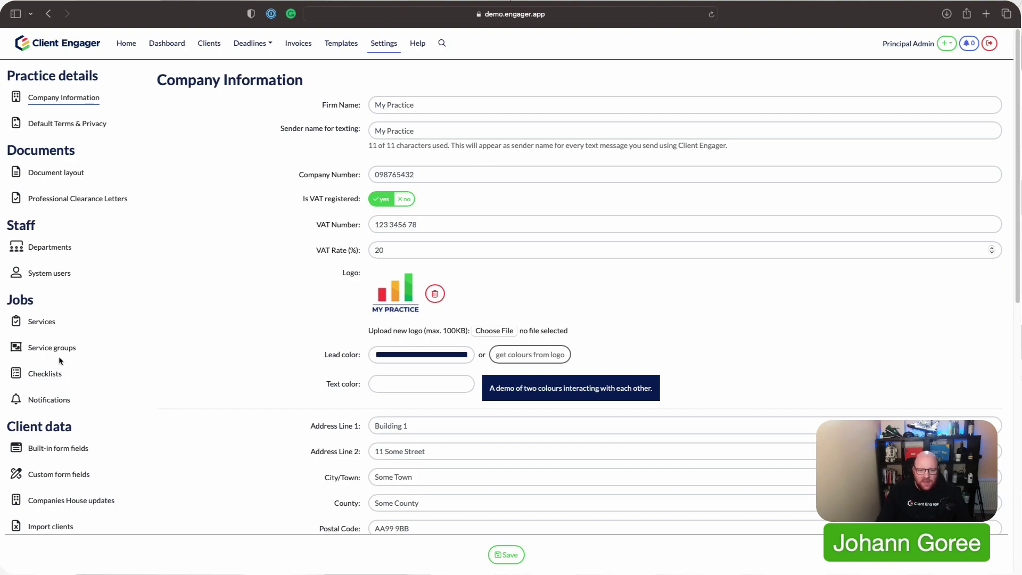
Review the custom client fields, then return to the active clients list filtered to two clients
left_click(64, 479)
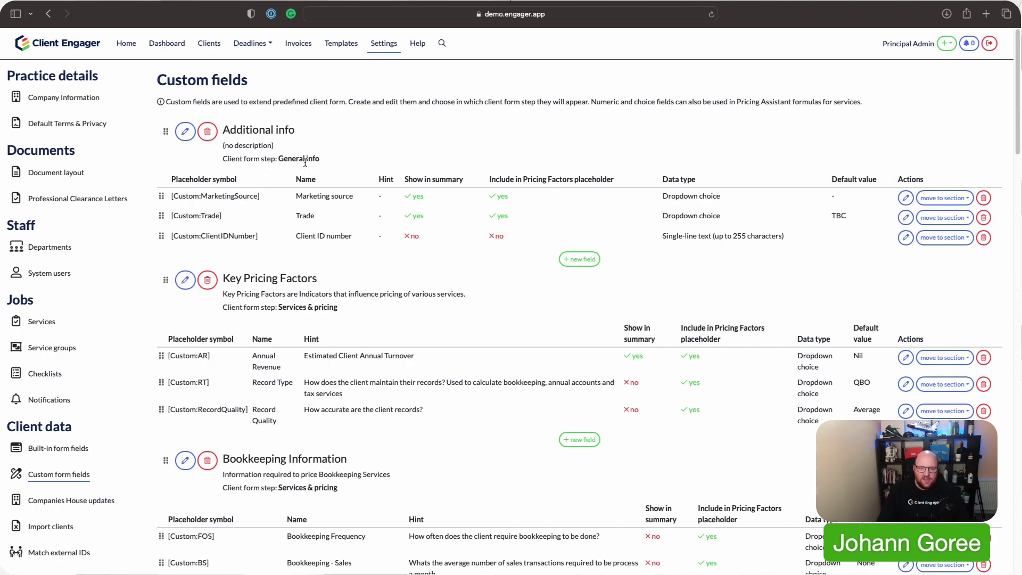
left_click(209, 47)
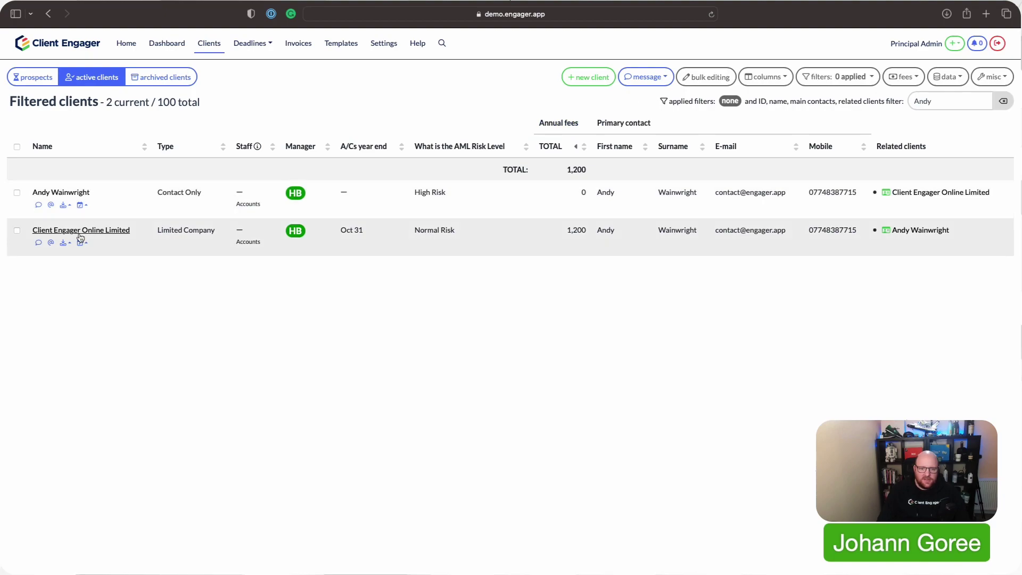
Check the Marketing source and Trade choices on Client Engager Online Limited's general info, changing nothing
left_click(79, 235)
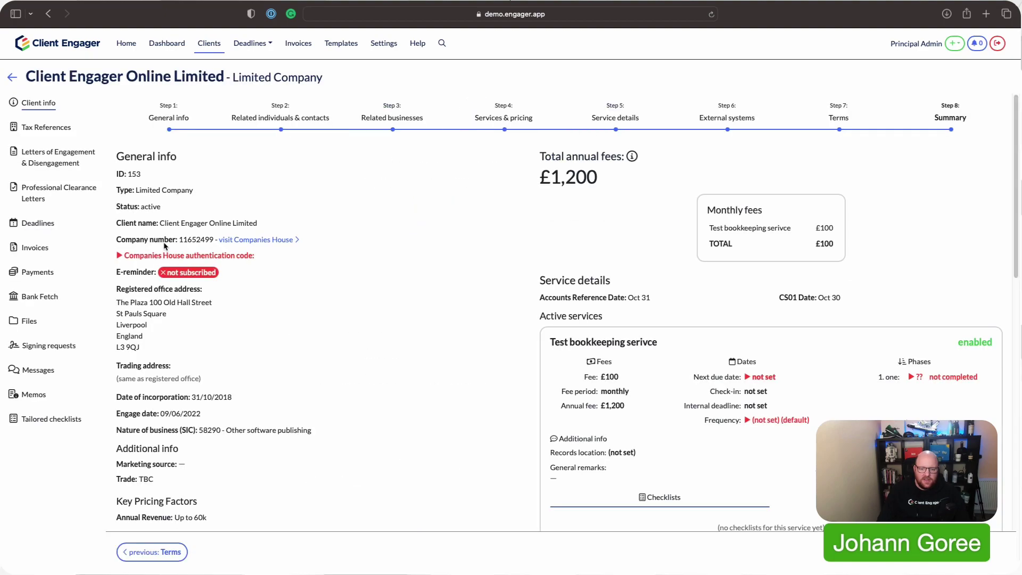
left_click(173, 121)
scroll(317, 254, "down", 3)
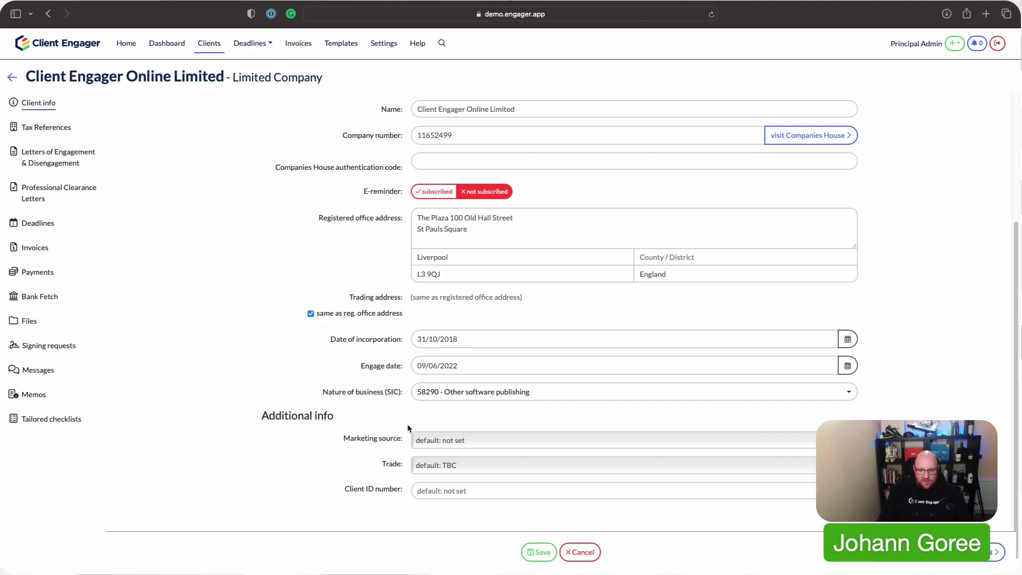
left_click(447, 452)
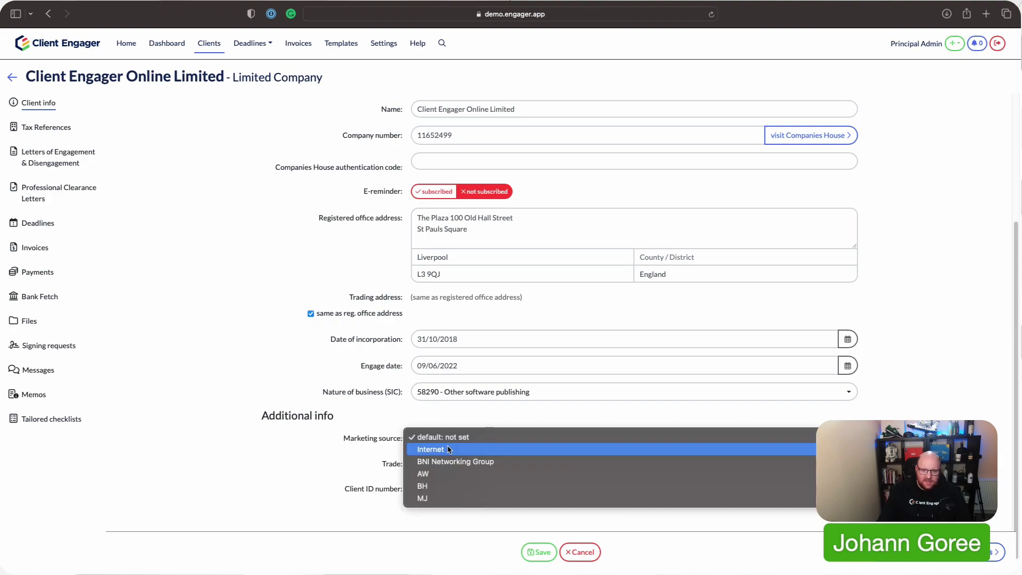
key("Escape")
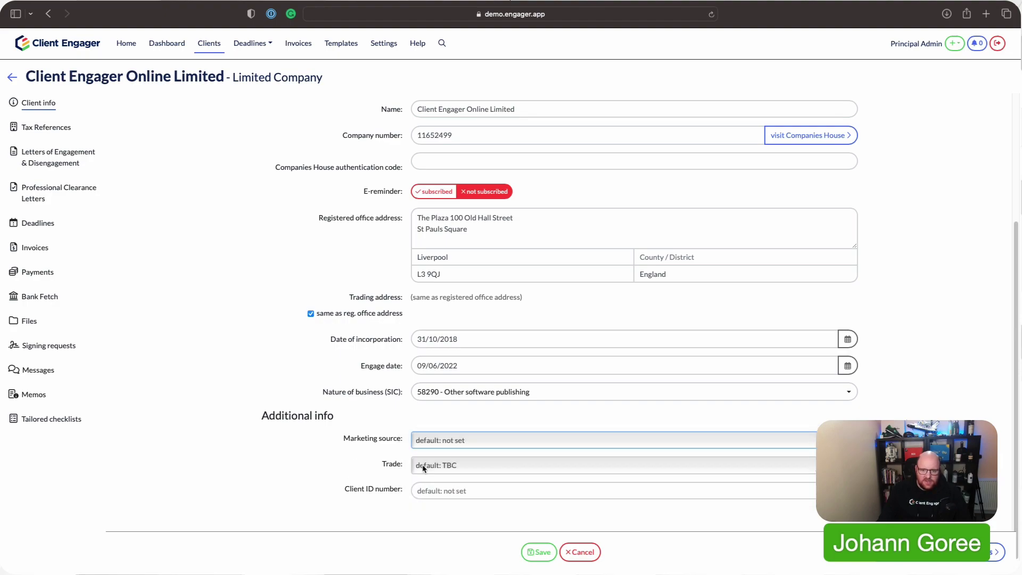
left_click(427, 467)
key("Escape")
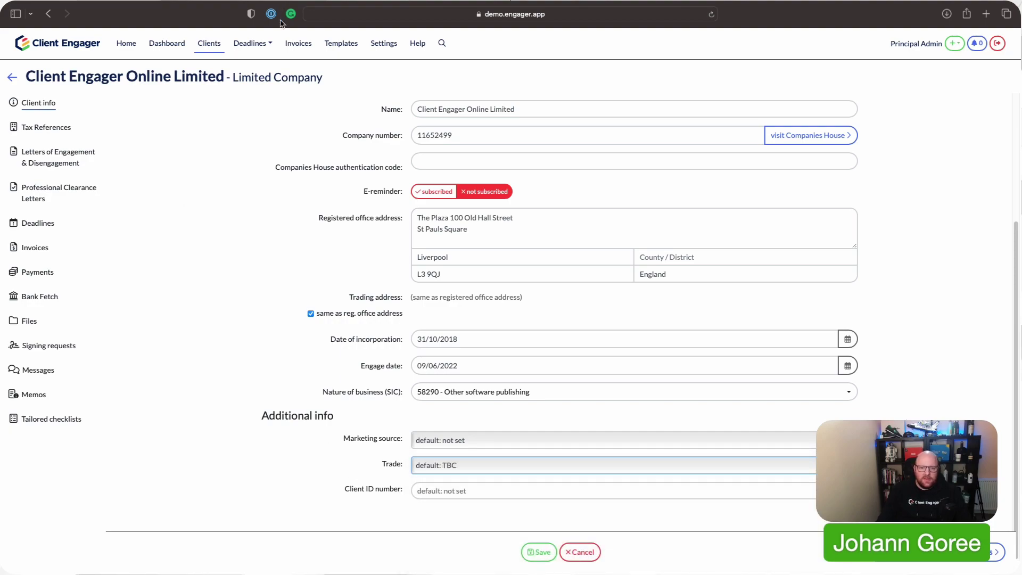
Open the Marketing source field for editing in the Custom form fields settings
left_click(390, 45)
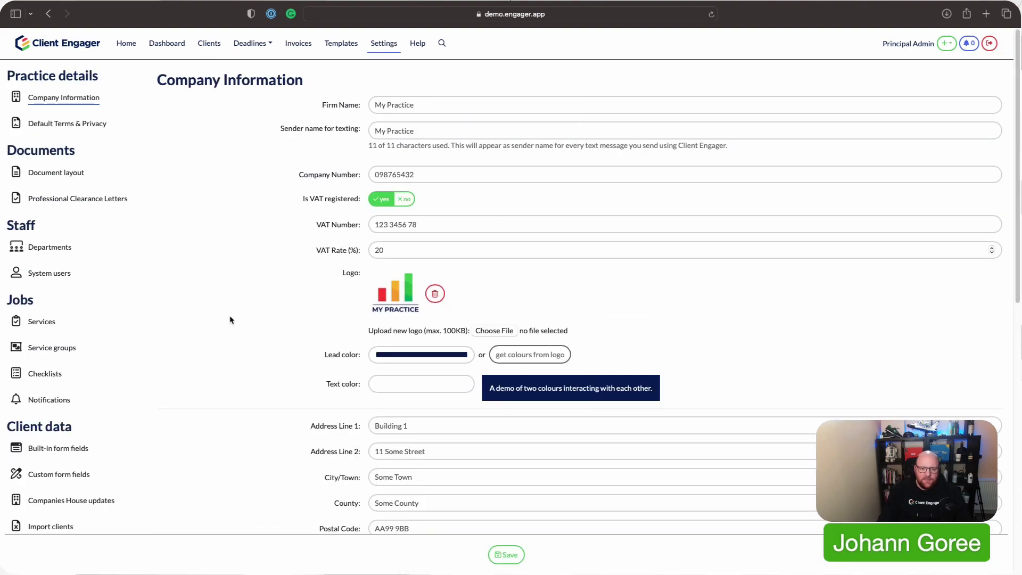
left_click(69, 474)
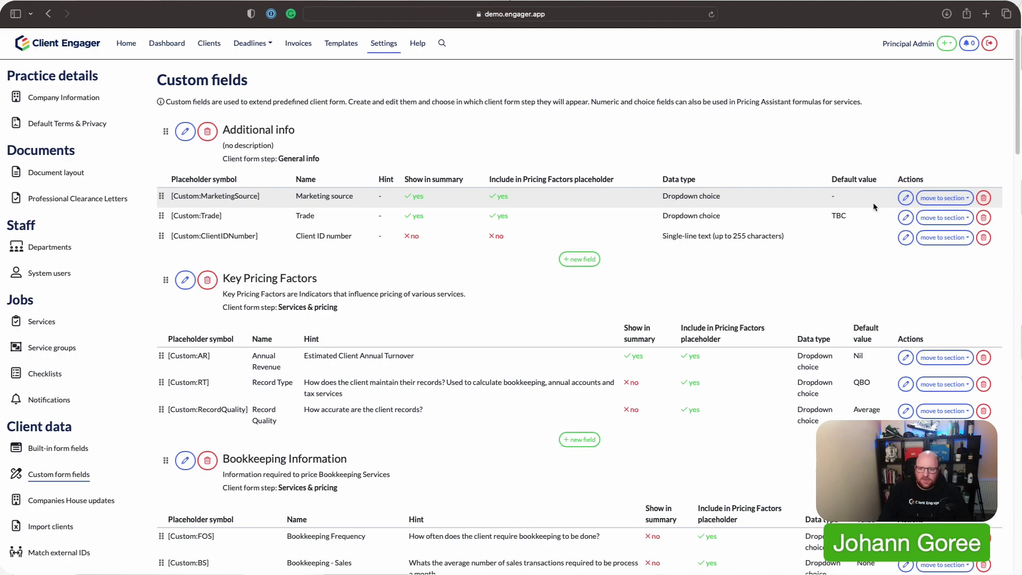
left_click(905, 198)
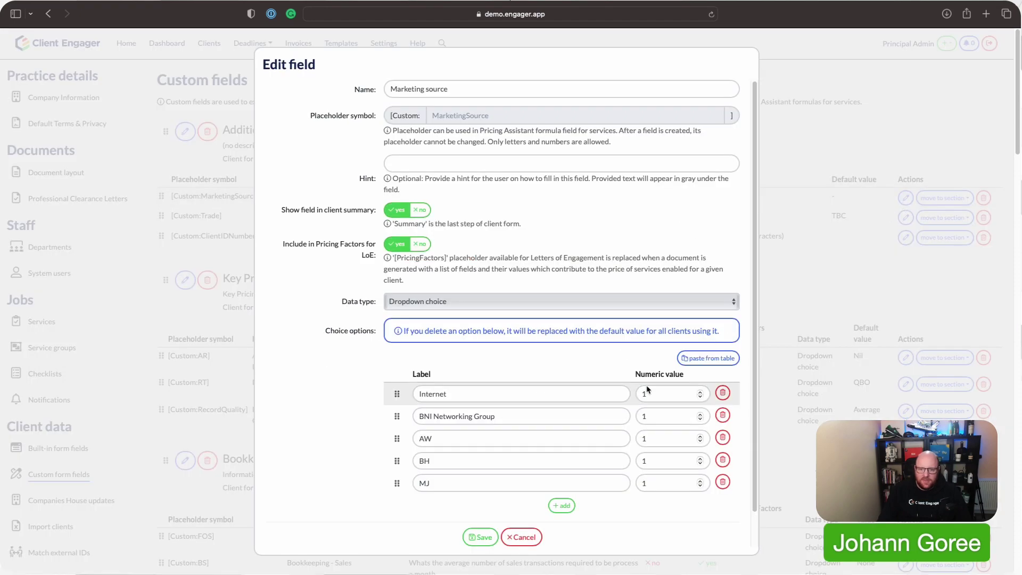
scroll(581, 420, "down", 1)
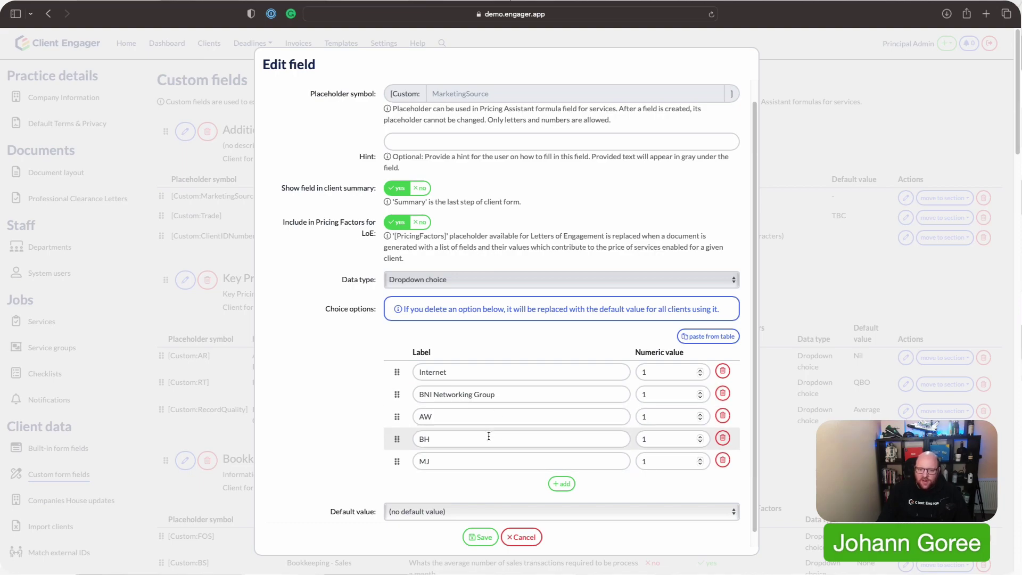
left_click(492, 438)
left_click(494, 461)
Add Google, Trust polit and Facebook as new choices below MJ
left_click(561, 483)
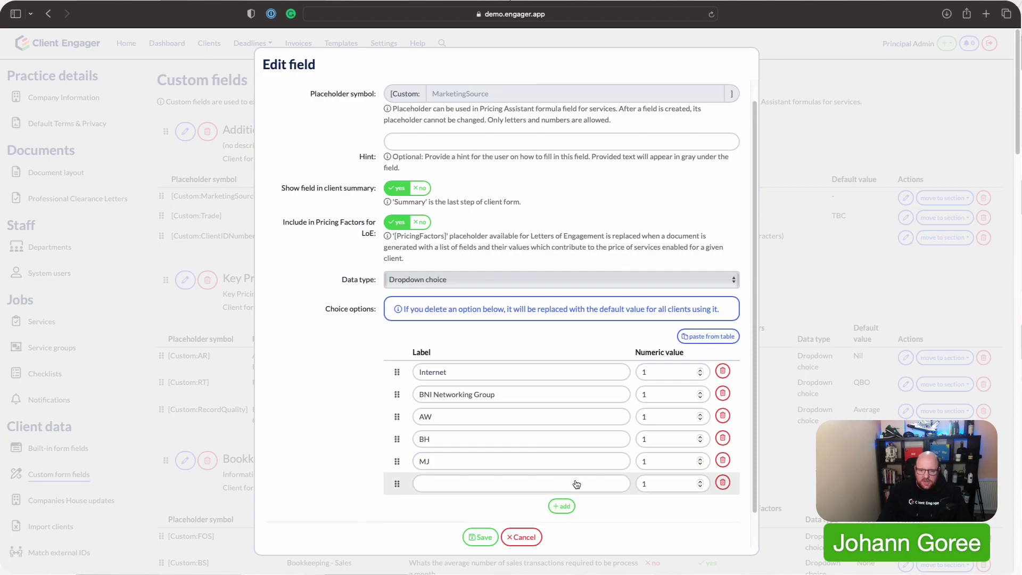
left_click(542, 483)
type("Google")
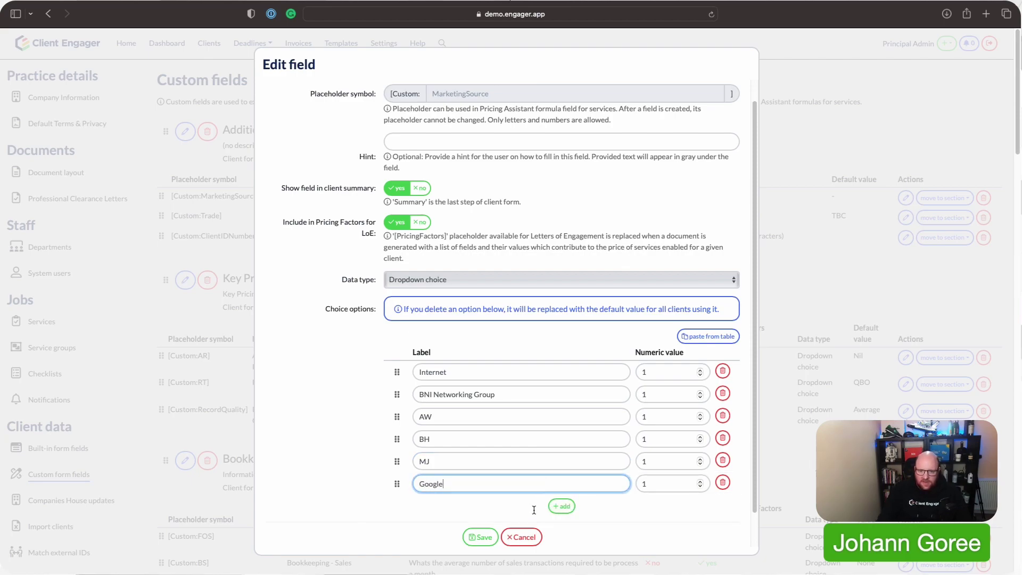
left_click(561, 505)
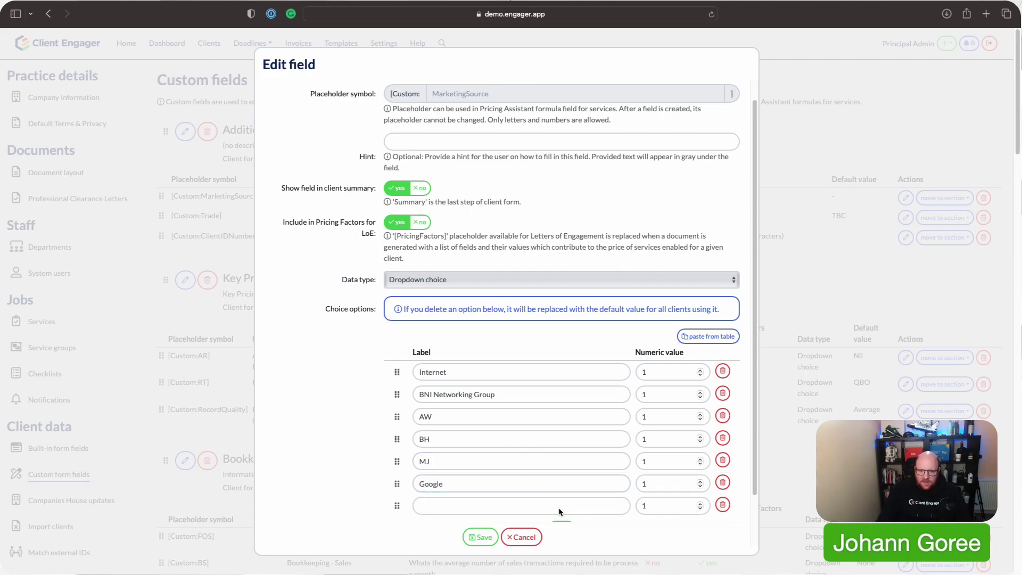
left_click(513, 501)
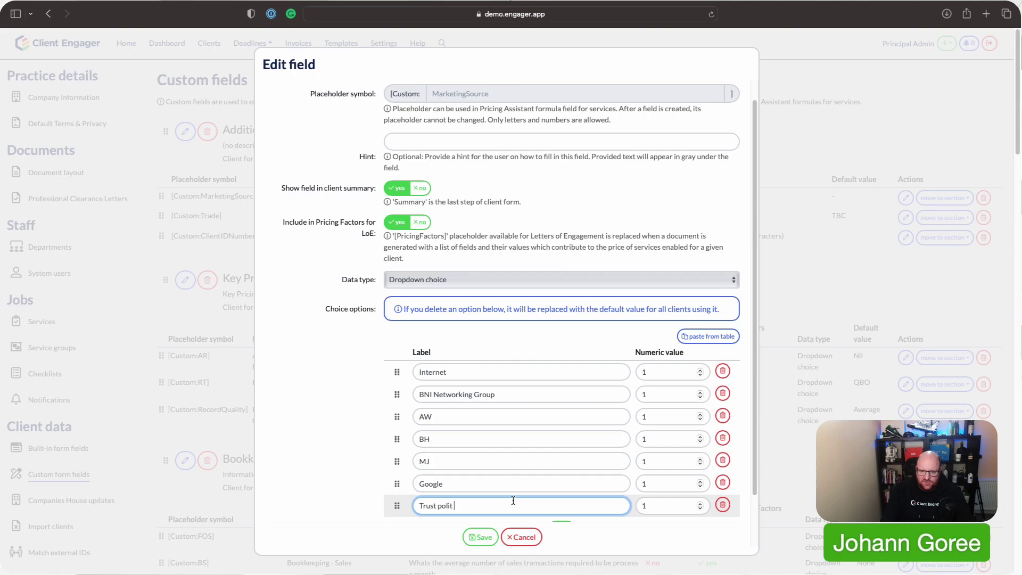
scroll(511, 503, "down", 1)
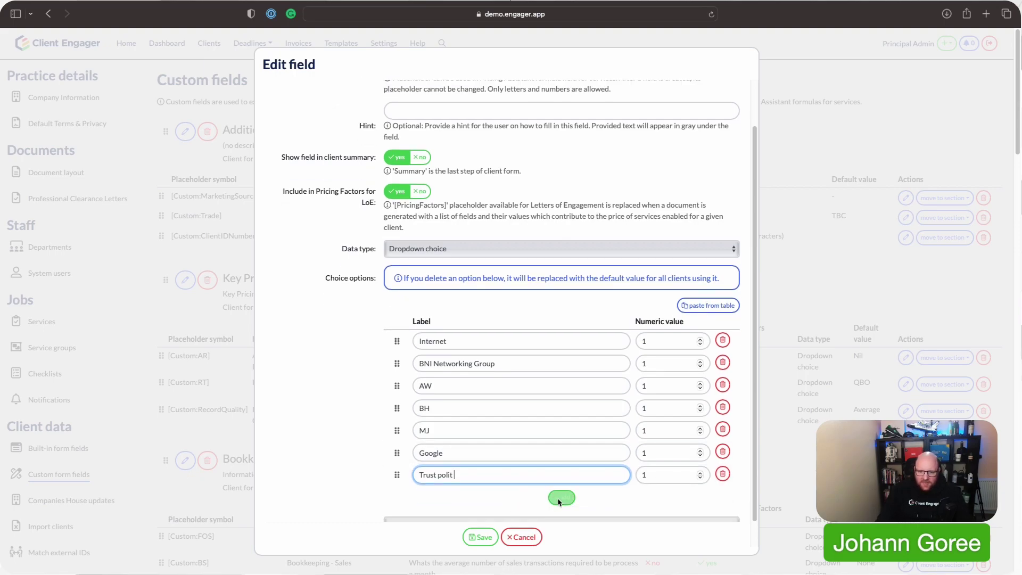
left_click(559, 498)
left_click(533, 497)
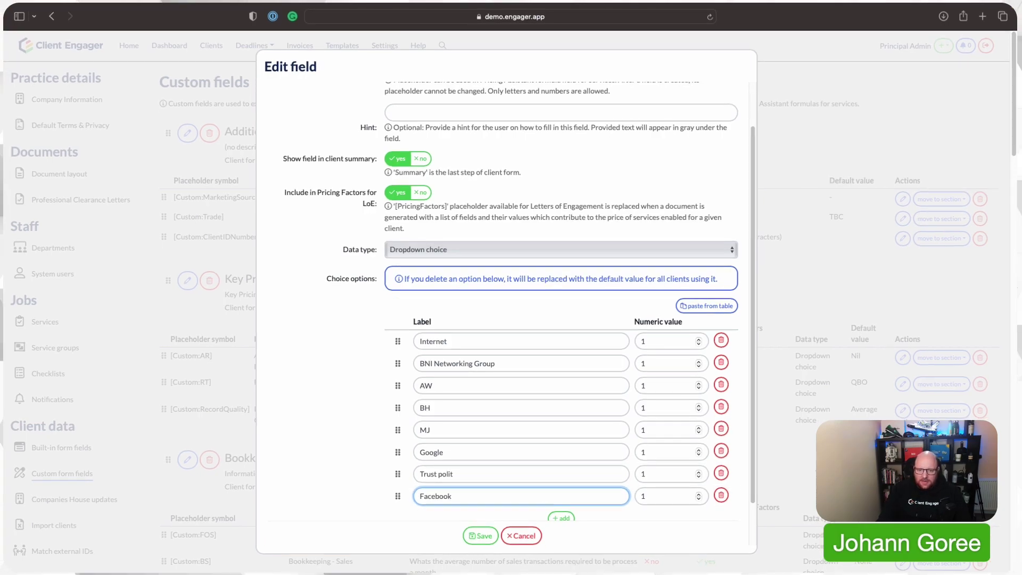
Leave the Marketing source field with no default value
scroll(682, 463, "down", 1)
scroll(678, 461, "down", 2)
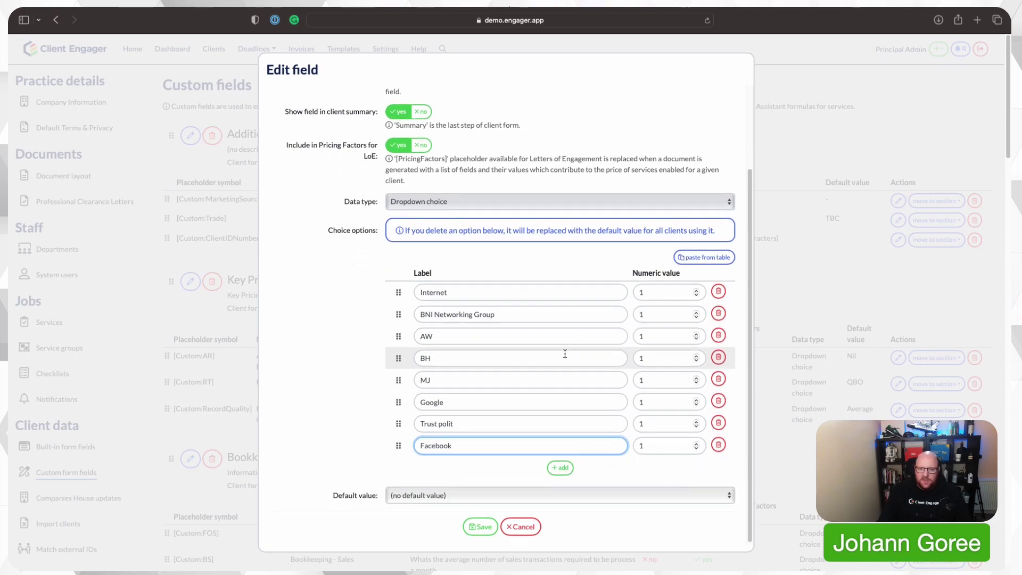
left_click(543, 496)
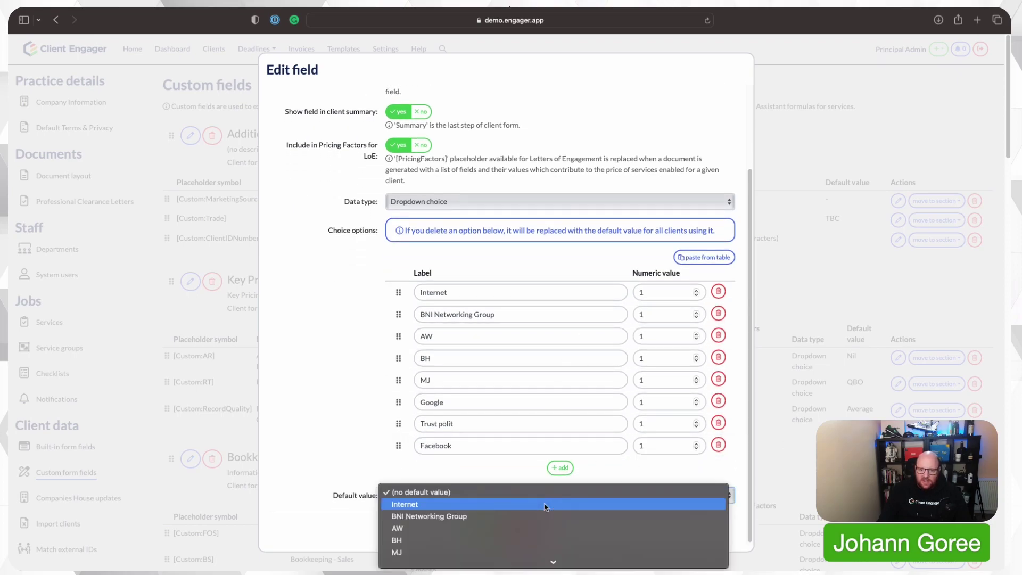
left_click(385, 468)
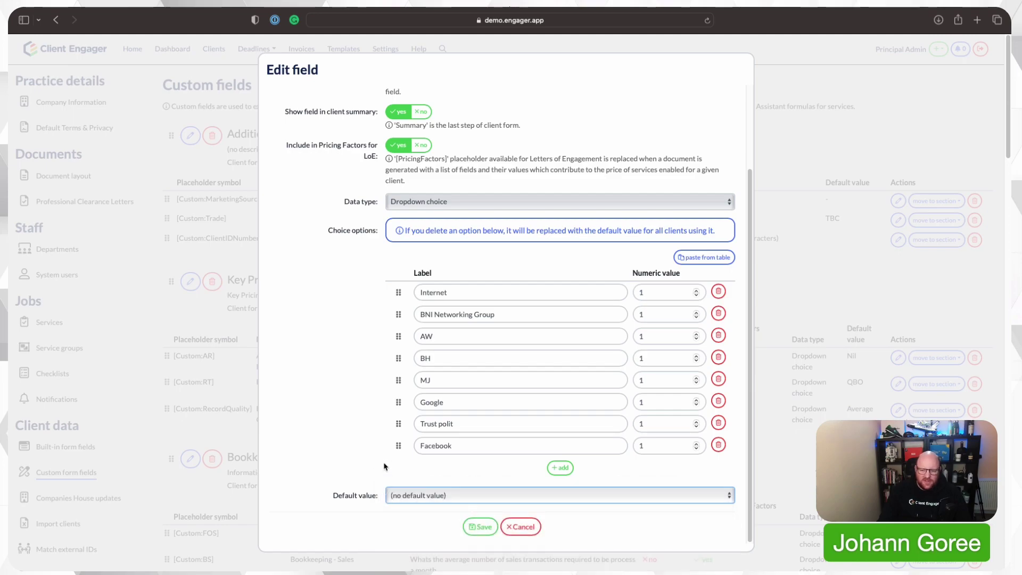
scroll(458, 438, "up", 1)
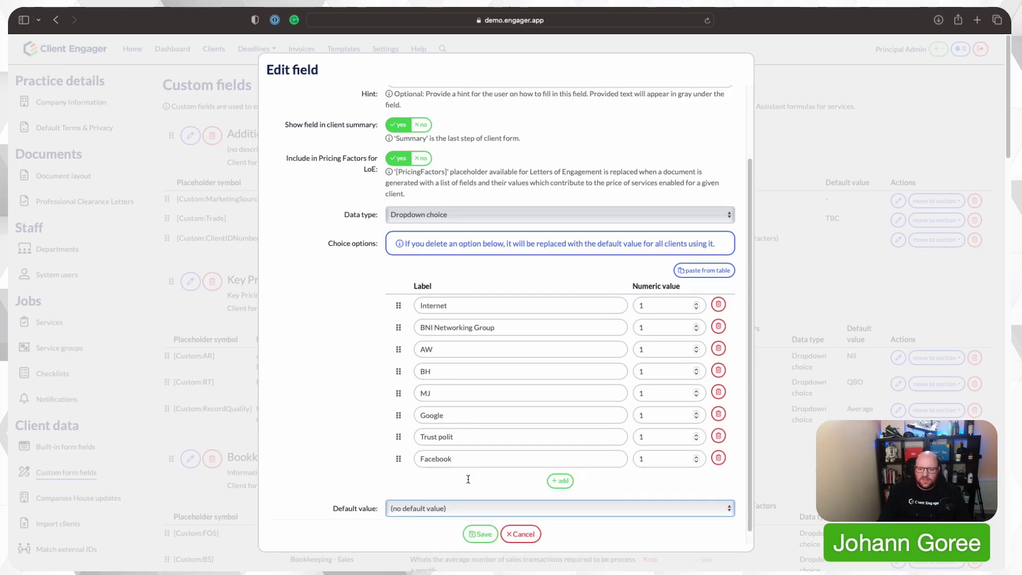
Save Marketing source, then add a 'Condtruction' choice below TBC in the Trade field
left_click(479, 539)
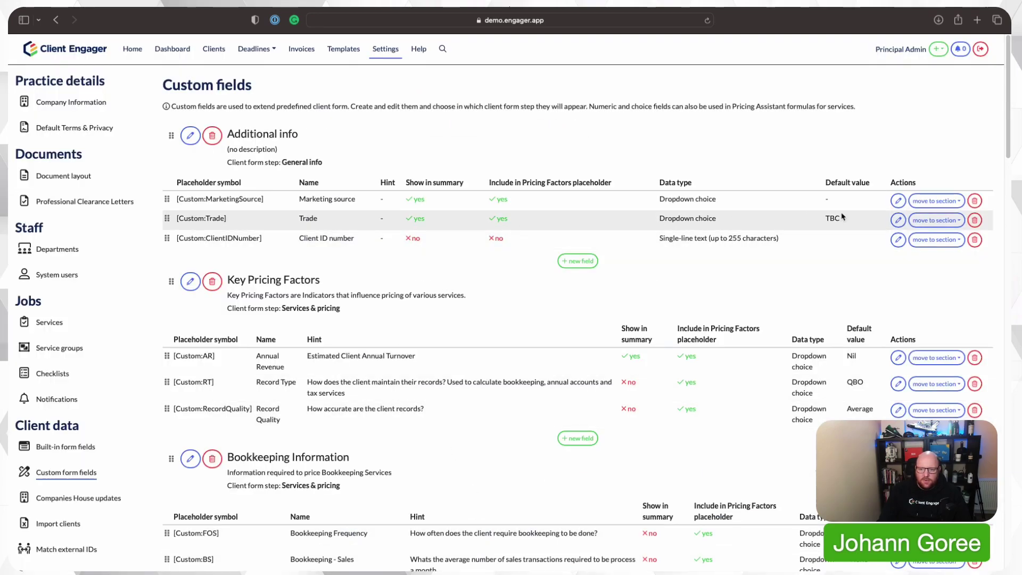
left_click(898, 219)
scroll(699, 332, "down", 2)
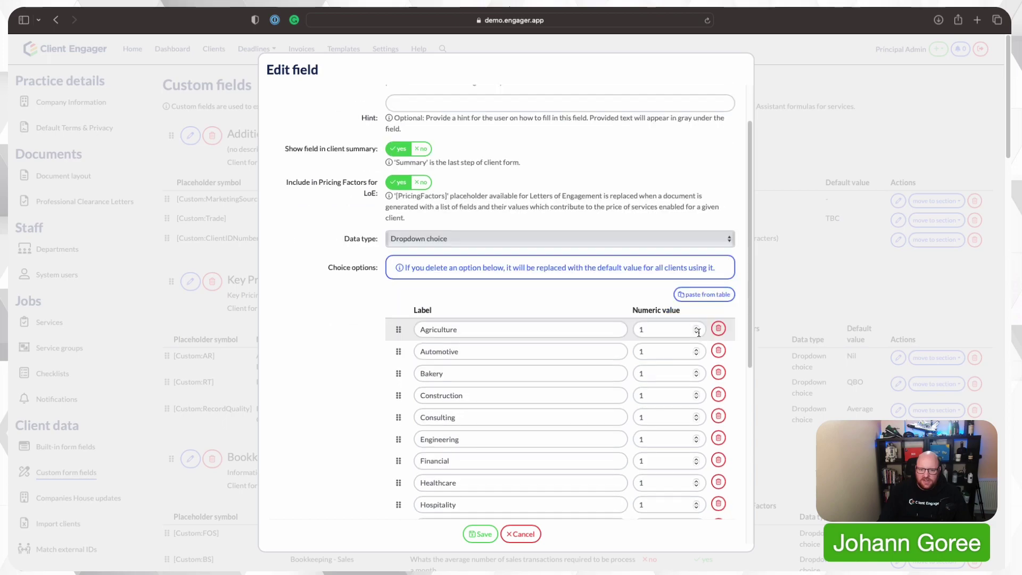
scroll(699, 332, "down", 8)
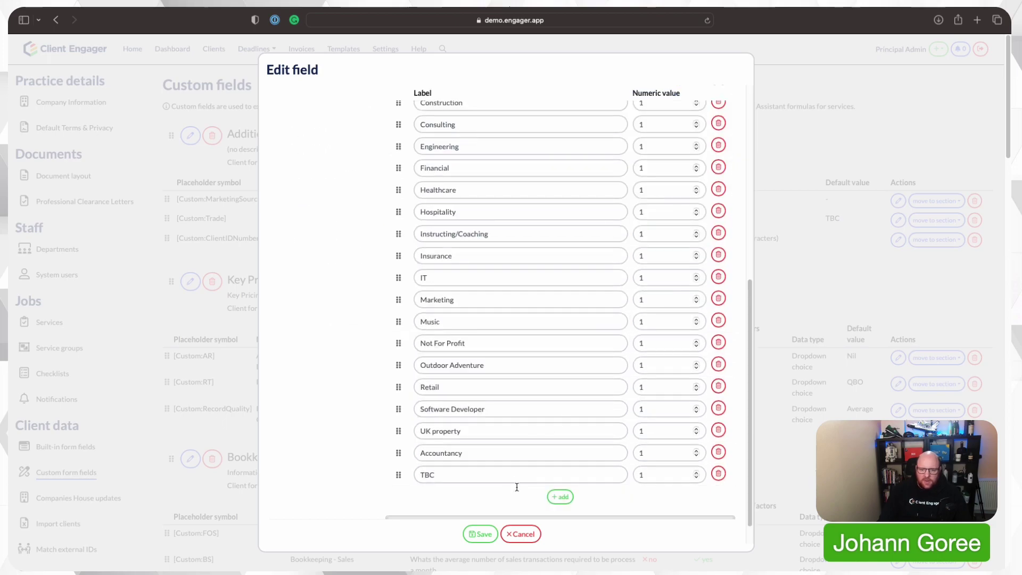
left_click(560, 496)
left_click(509, 498)
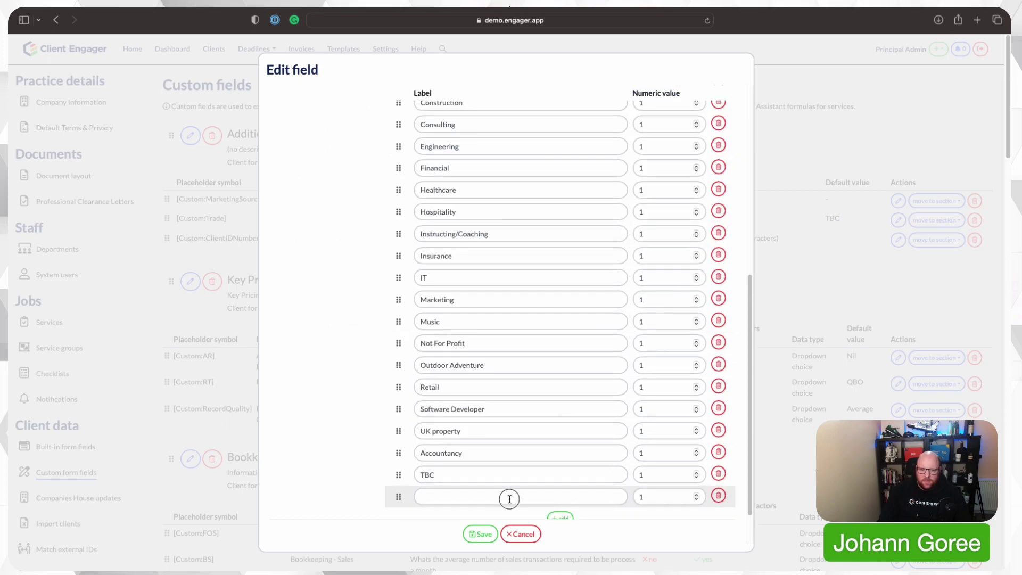
type("Con")
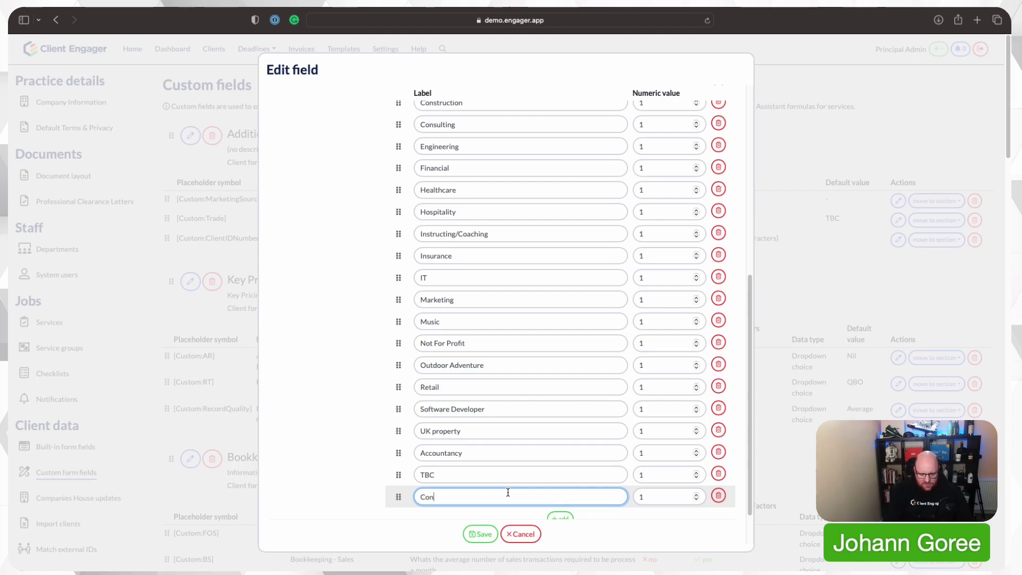
type("dtr")
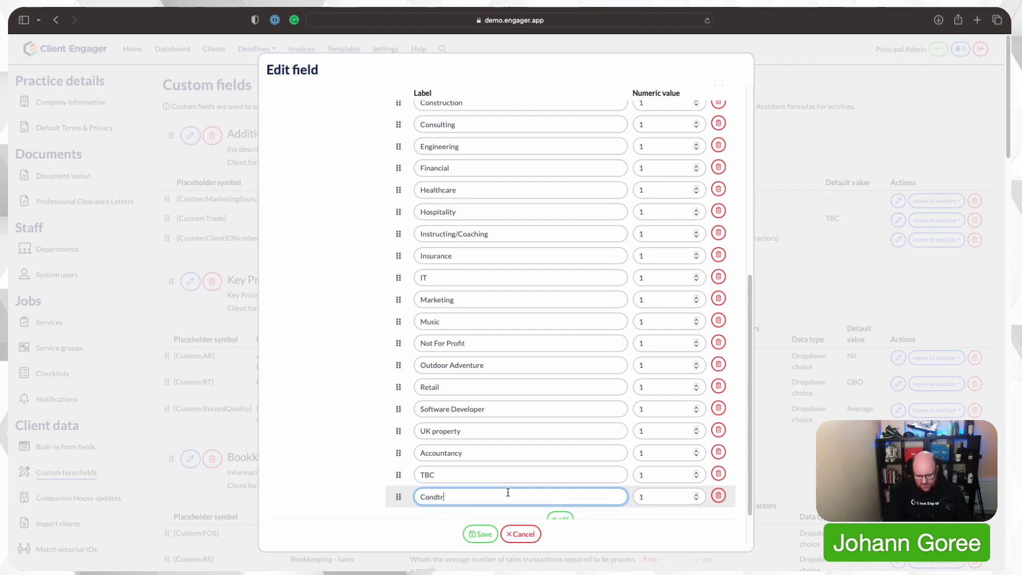
type("uction")
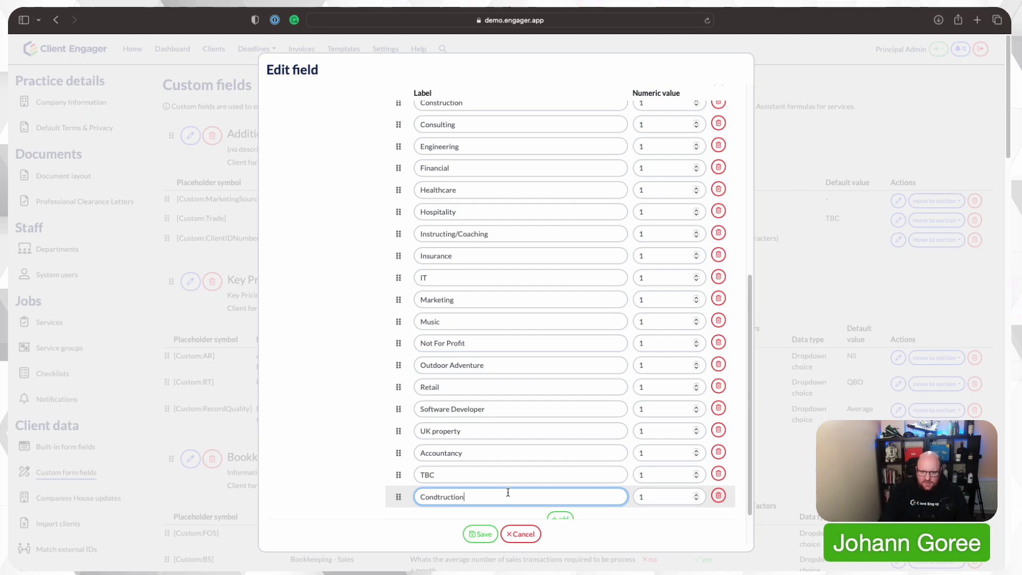
Add a Catering choice to Trade and move it just below Music
scroll(553, 505, "down", 1)
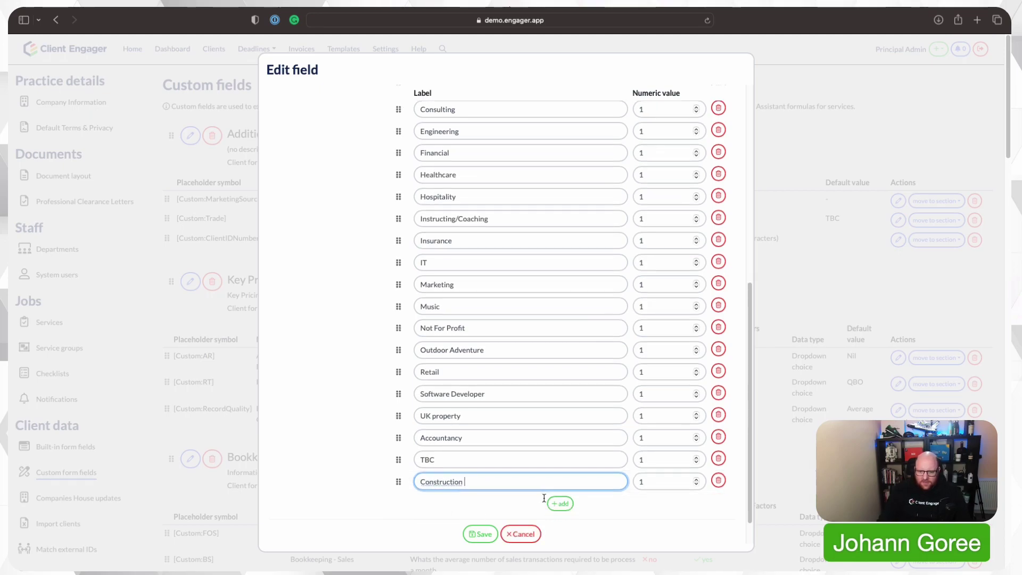
left_click(556, 503)
left_click(524, 501)
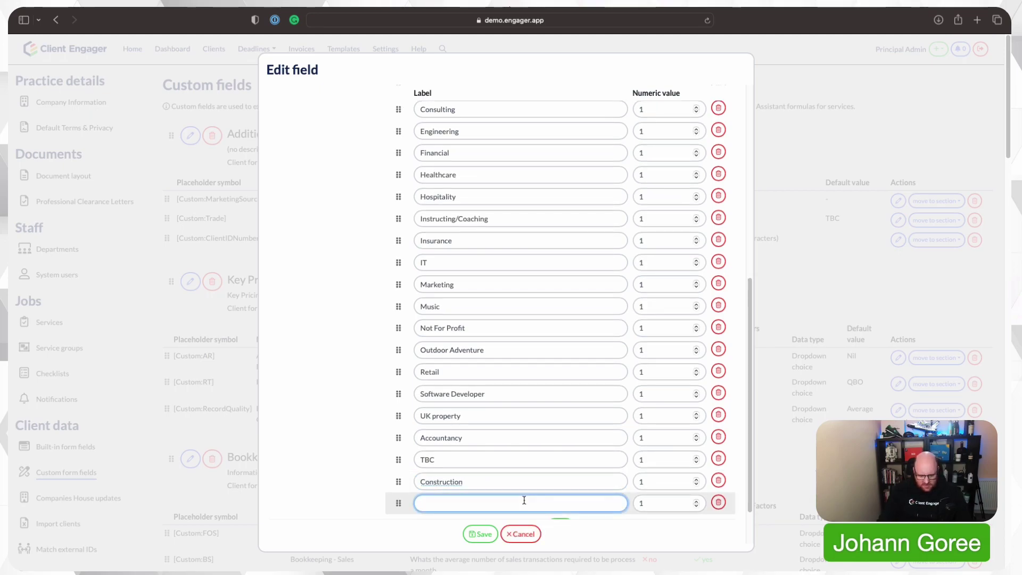
type("Catering")
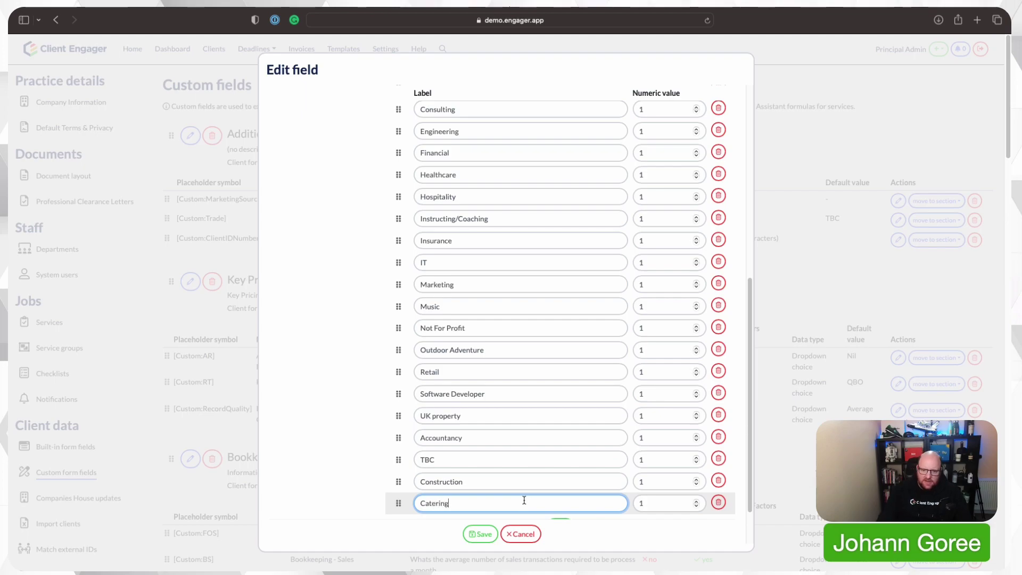
left_click(368, 464)
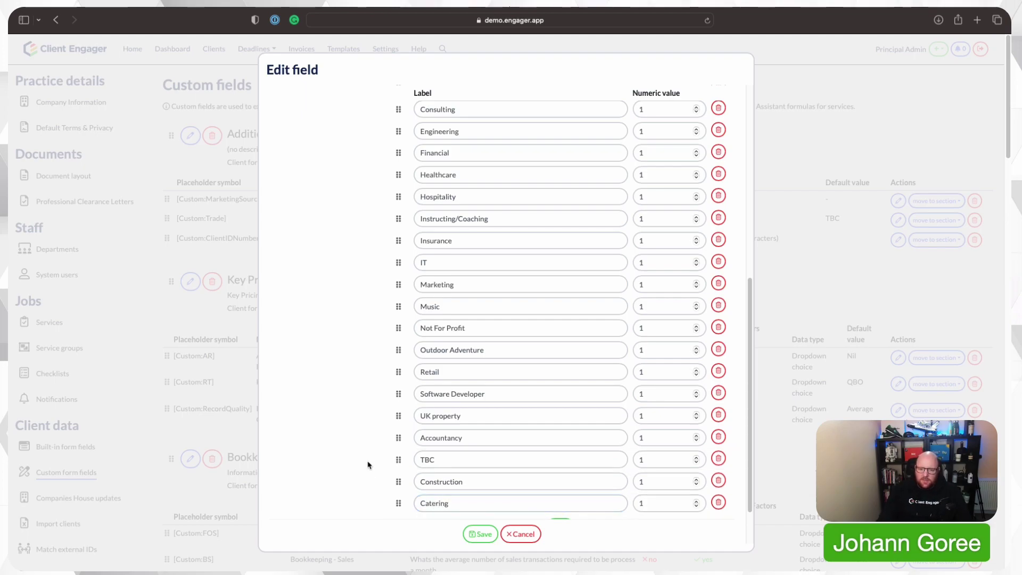
left_click_drag(397, 501, 393, 451)
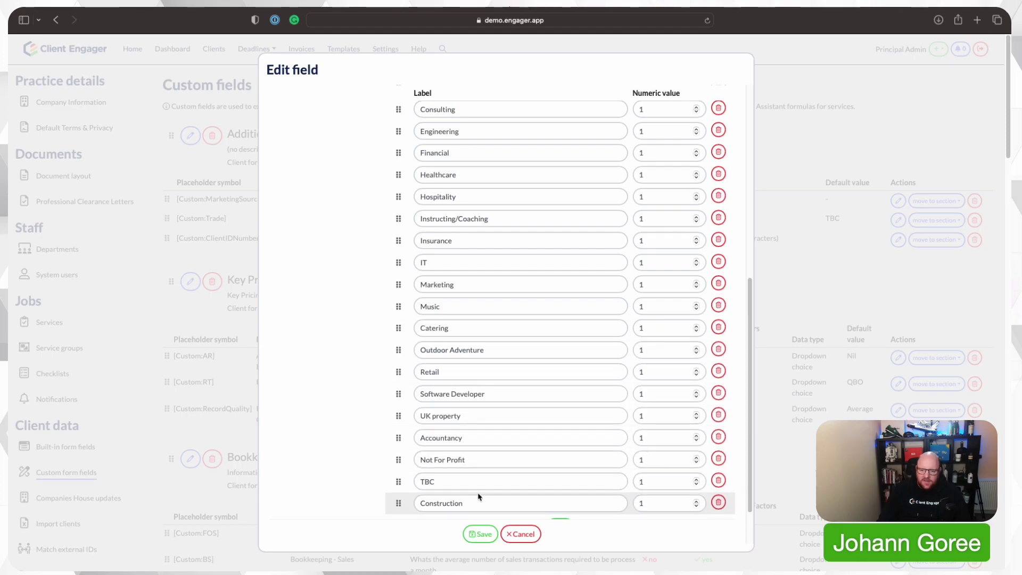
Delete the Not For Profit and Accountancy choices and save the Trade field
scroll(513, 429, "down", 2)
scroll(513, 429, "up", 2)
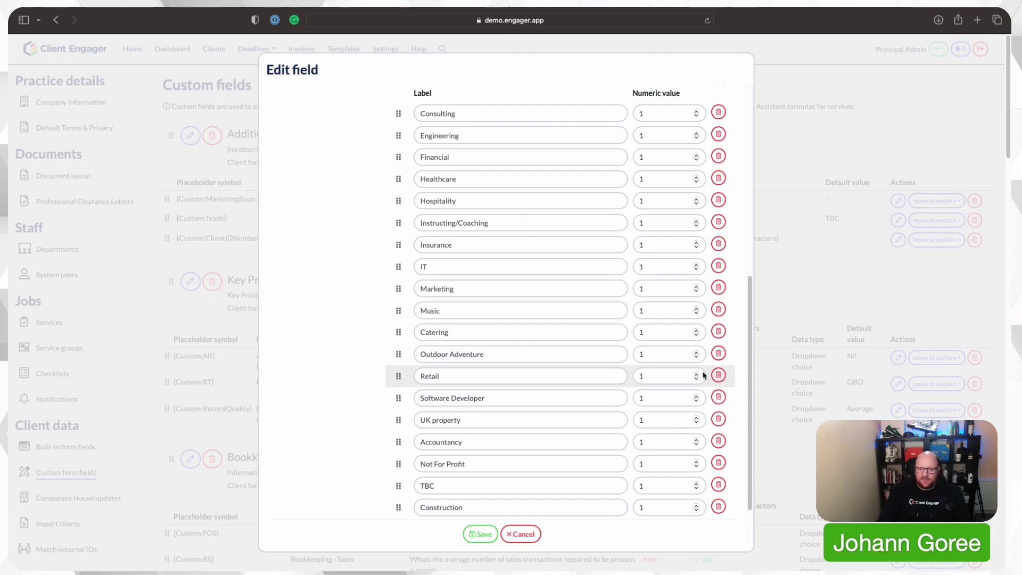
left_click(718, 463)
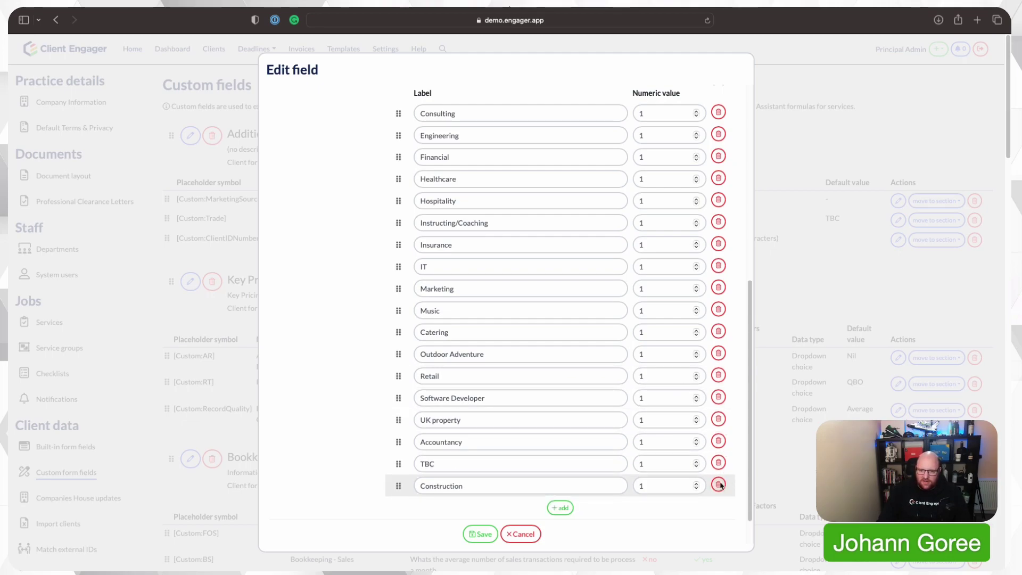
left_click(718, 441)
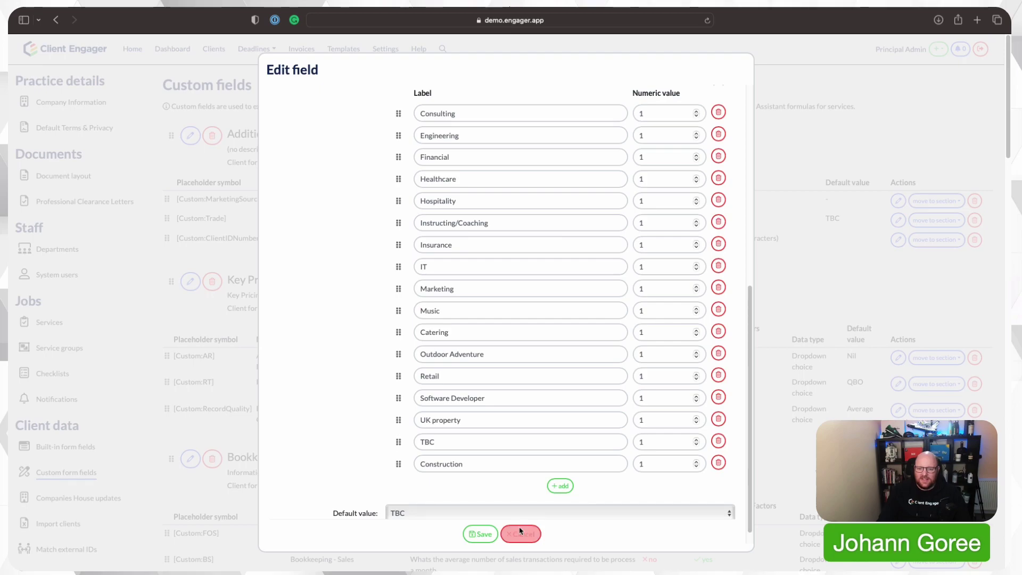
left_click(481, 534)
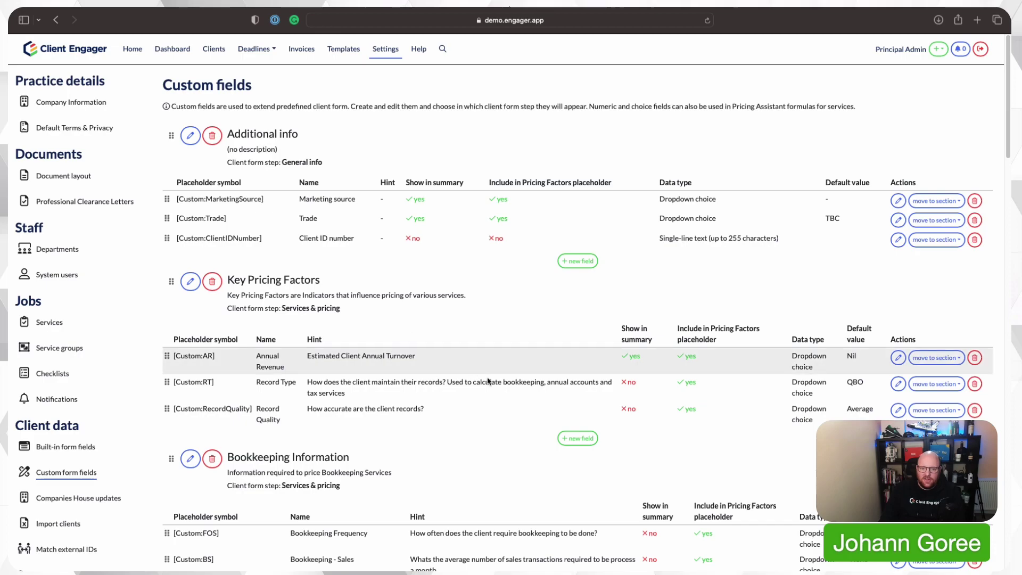
Start a new custom field from the Additional info table's + new field
scroll(488, 381, "down", 1)
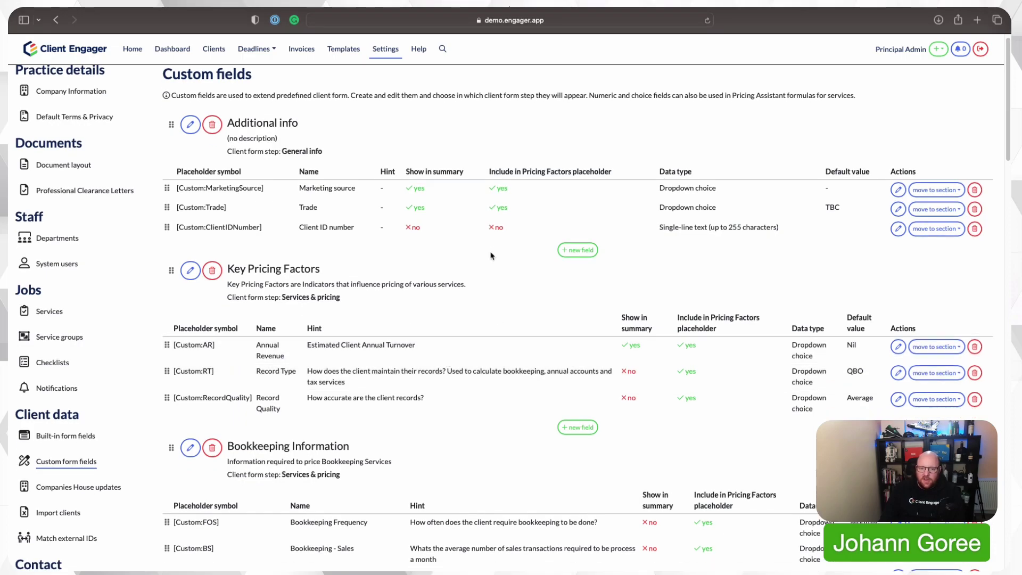
scroll(466, 291, "down", 4)
scroll(458, 309, "up", 5)
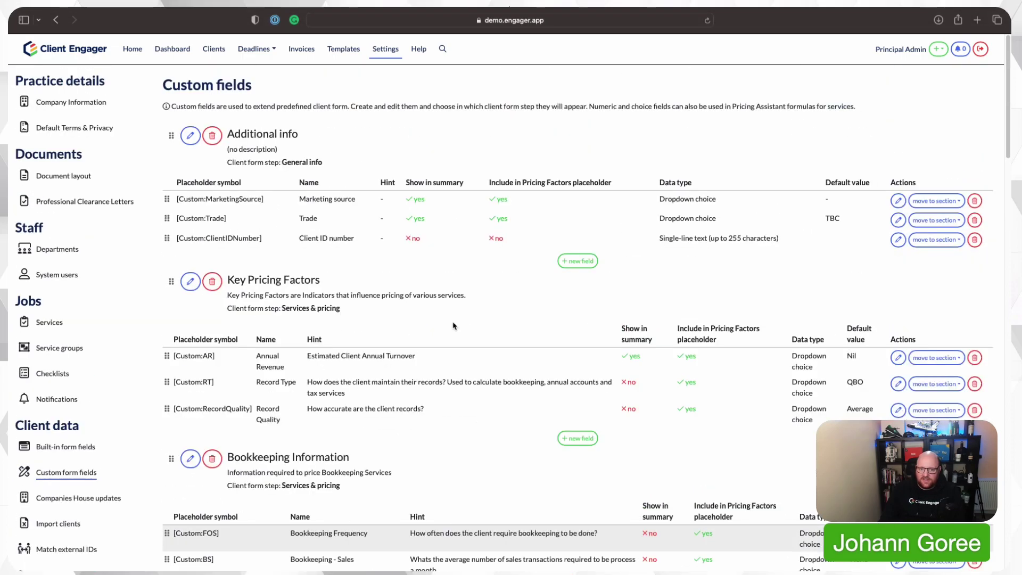
left_click(582, 261)
Name the new field 'Revied us?' with the hint 'Have they left us a review'
left_click(465, 182)
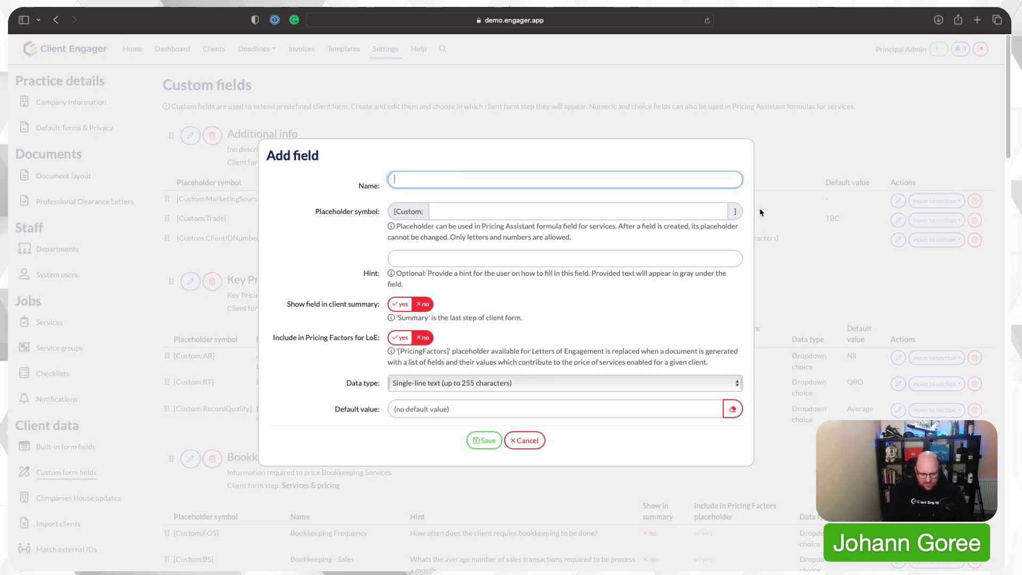
type("Revied us")
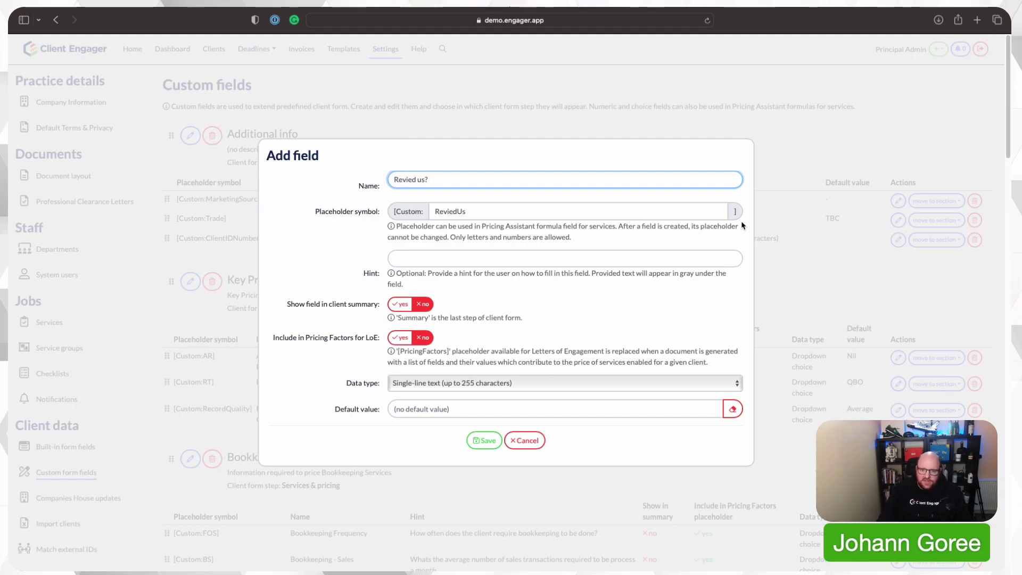
left_click(500, 256)
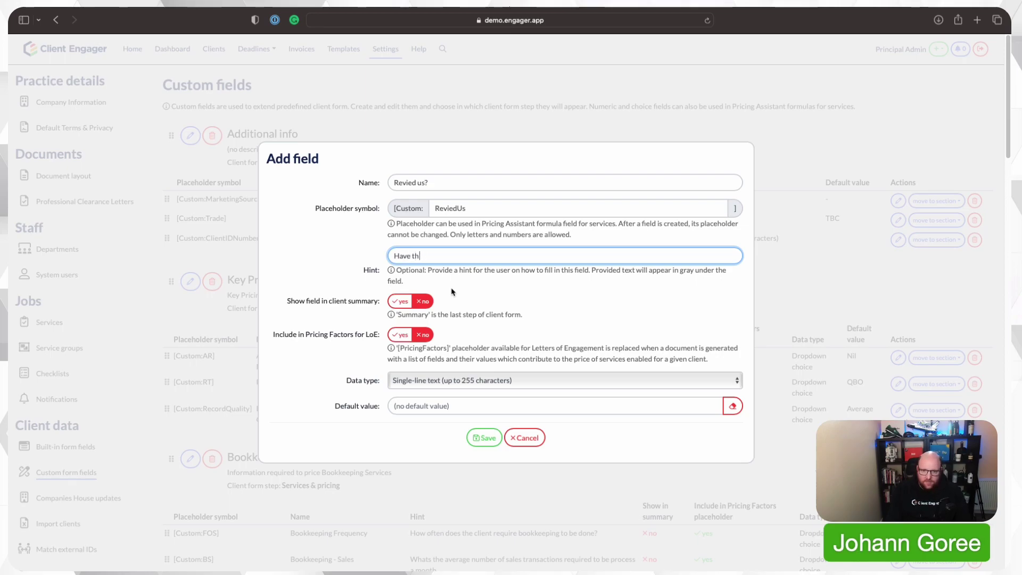
type("Have they left us a review")
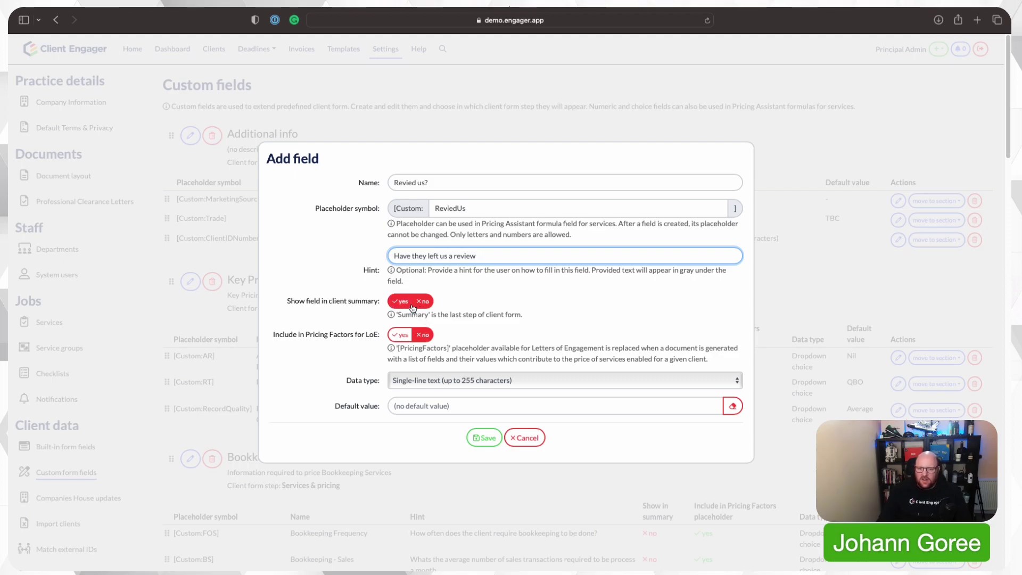
scroll(409, 345, "down", 1)
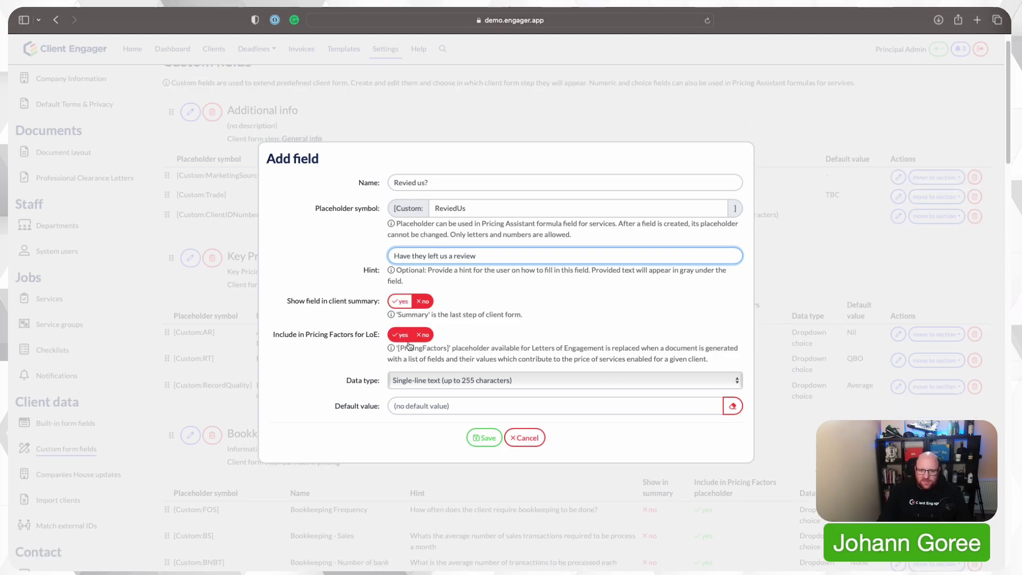
Make 'Revied us?' a Dropdown choice with Yes and No options, and save it
left_click(451, 382)
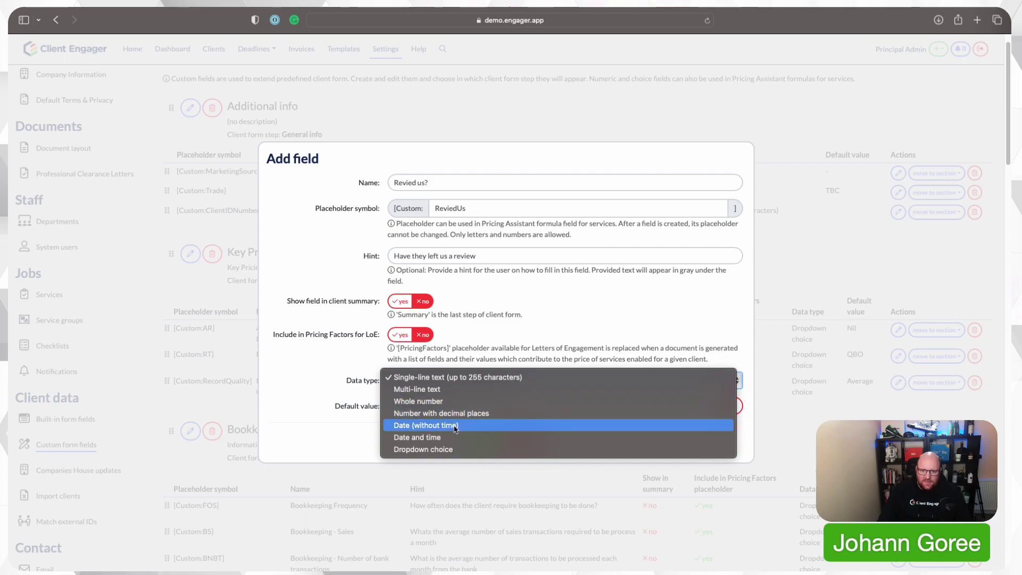
left_click(447, 449)
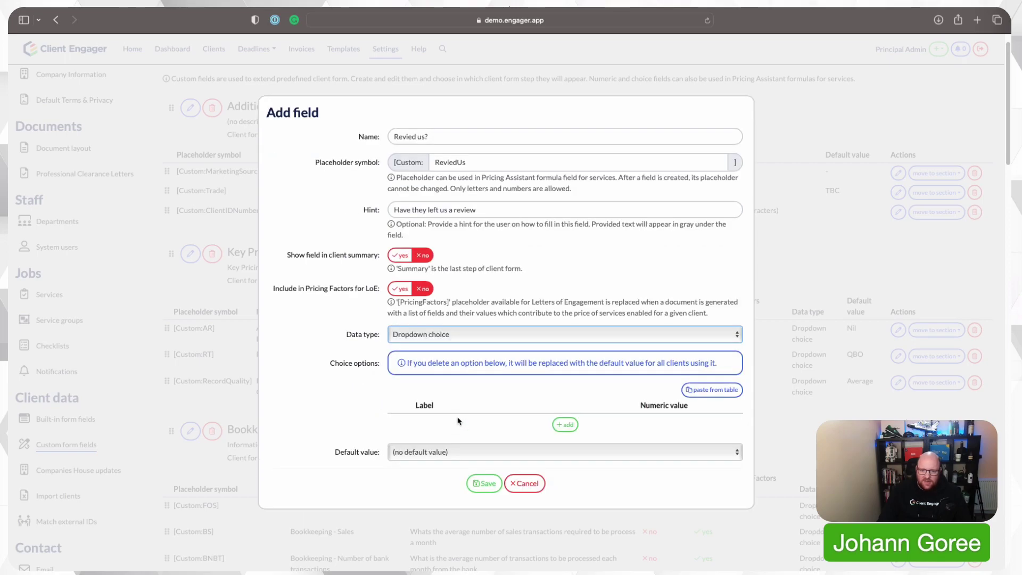
left_click(567, 425)
left_click(548, 417)
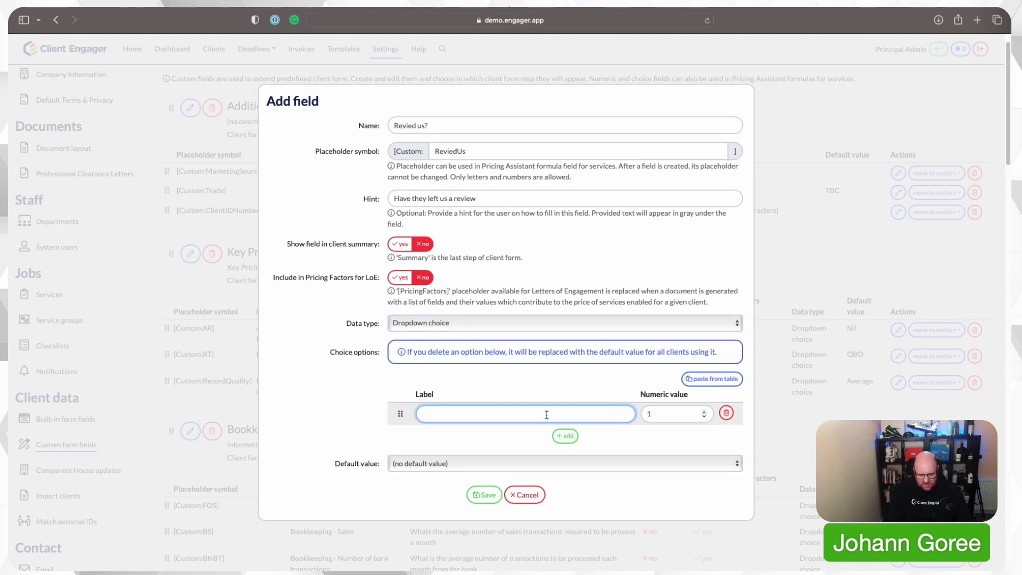
type("Yes")
left_click(565, 435)
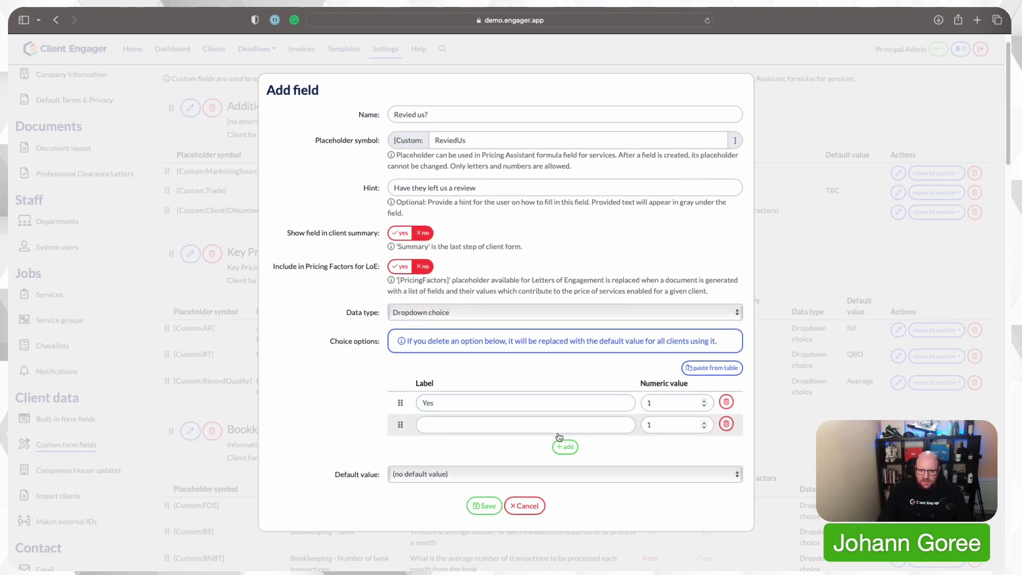
left_click(537, 426)
type("No")
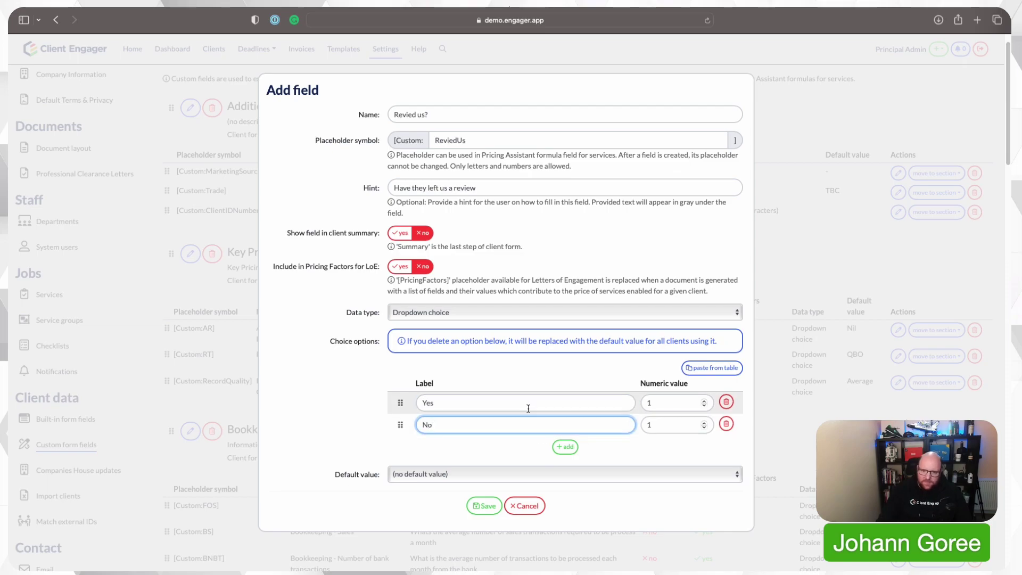
left_click(485, 506)
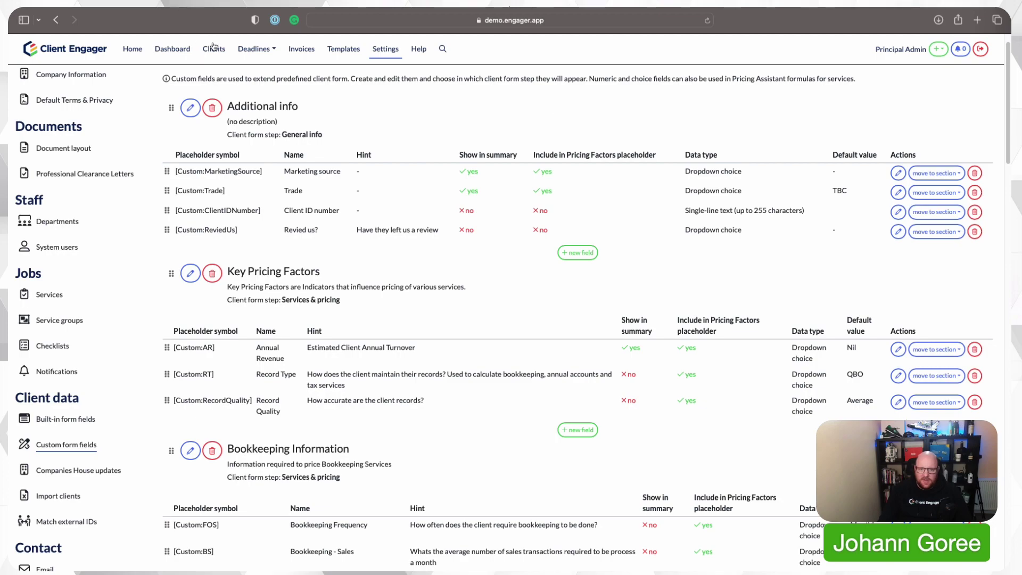
View 'Revied us?' on Client Engager Online Limited's general info, then save, confirming despite incomplete data
left_click(214, 48)
left_click(115, 233)
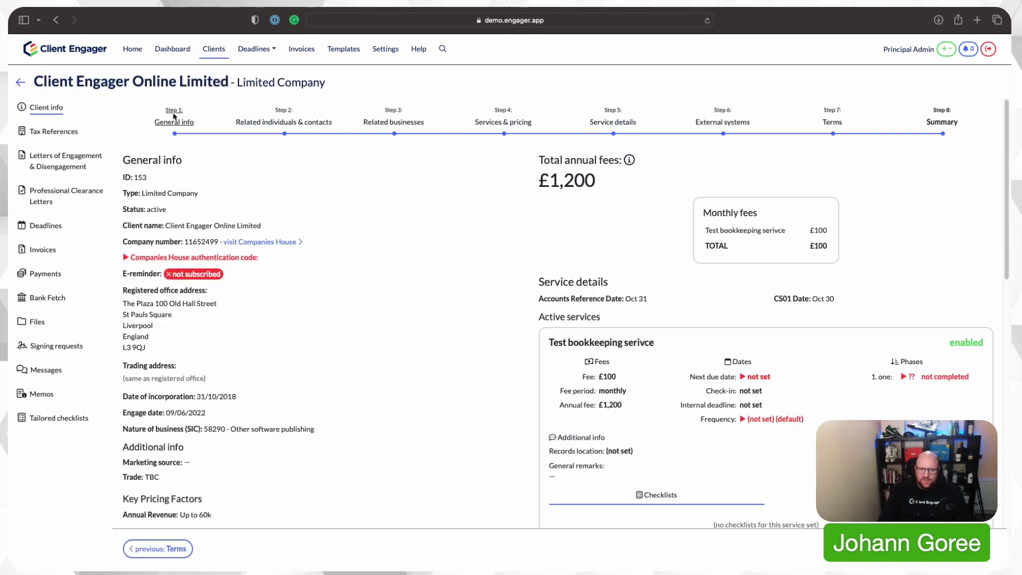
left_click(174, 116)
scroll(338, 321, "down", 5)
scroll(396, 463, "down", 1)
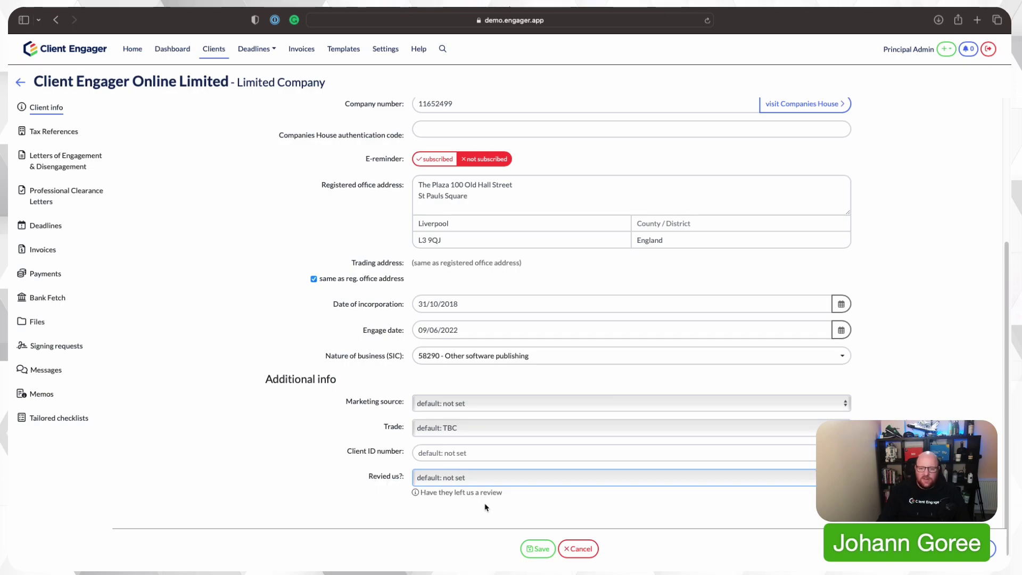
left_click(534, 550)
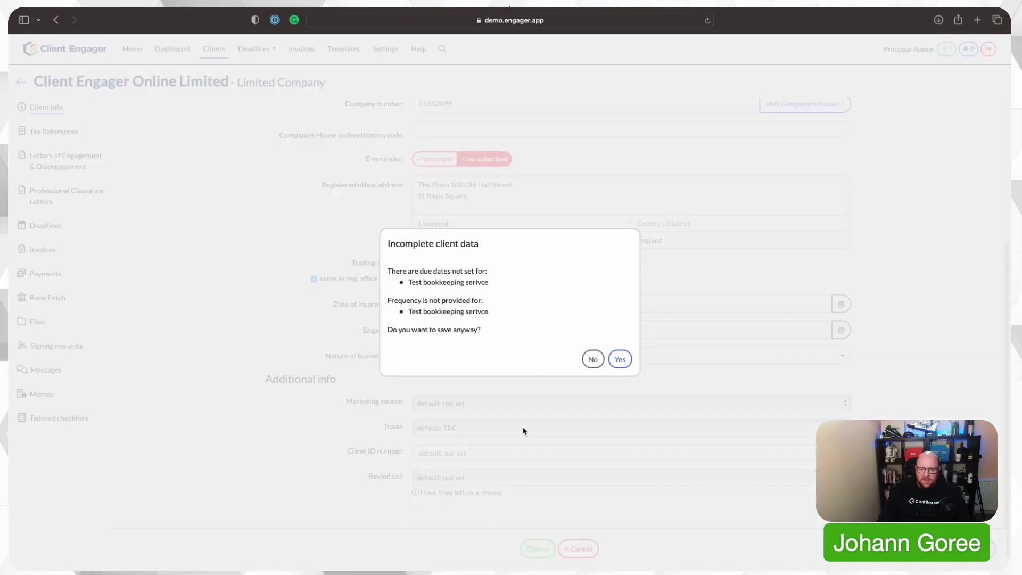
left_click(623, 362)
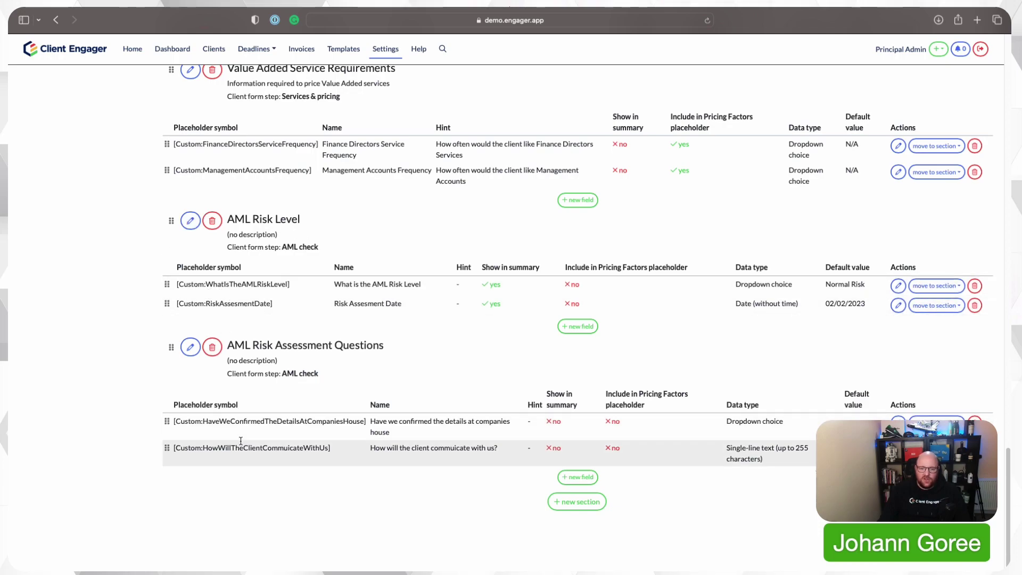
Add a section headed 'test' on the Services & pricing client form step and save it
left_click(568, 508)
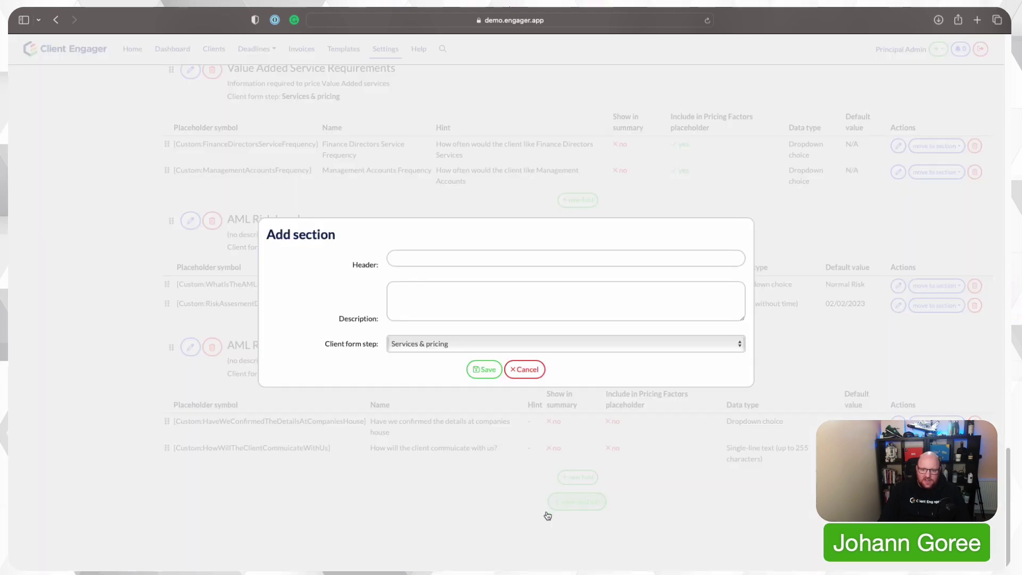
left_click(441, 260)
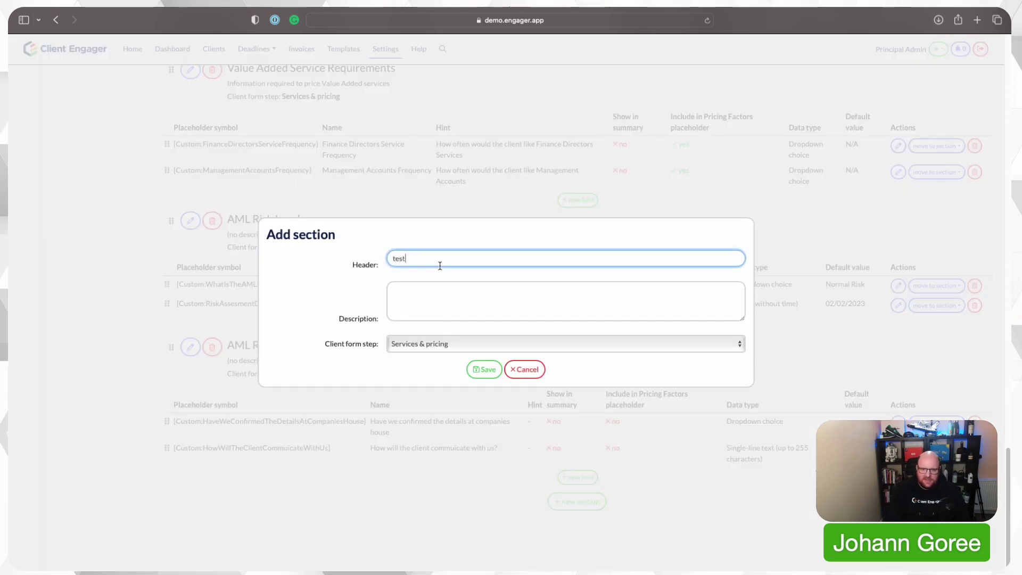
left_click(399, 276)
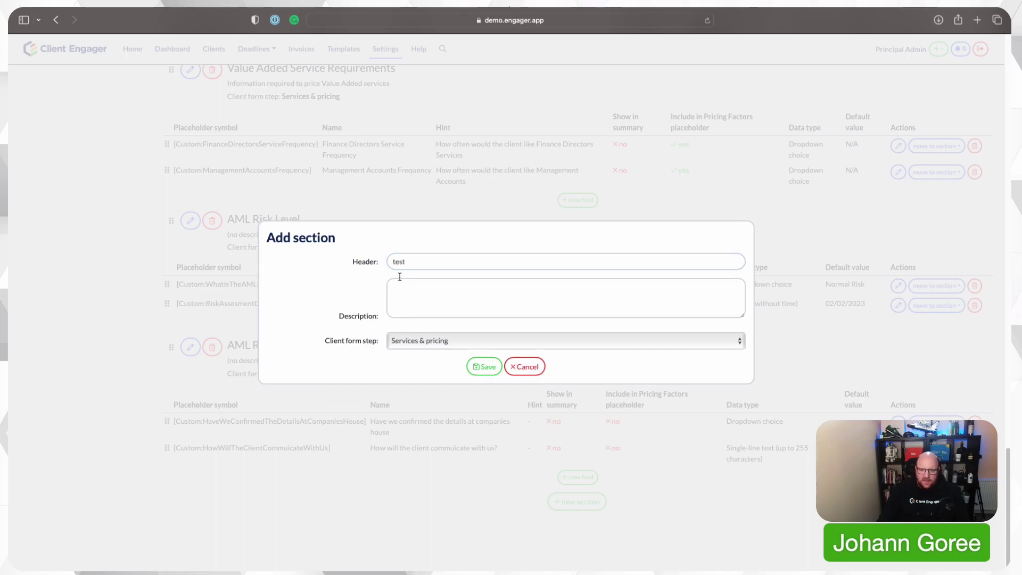
left_click(432, 340)
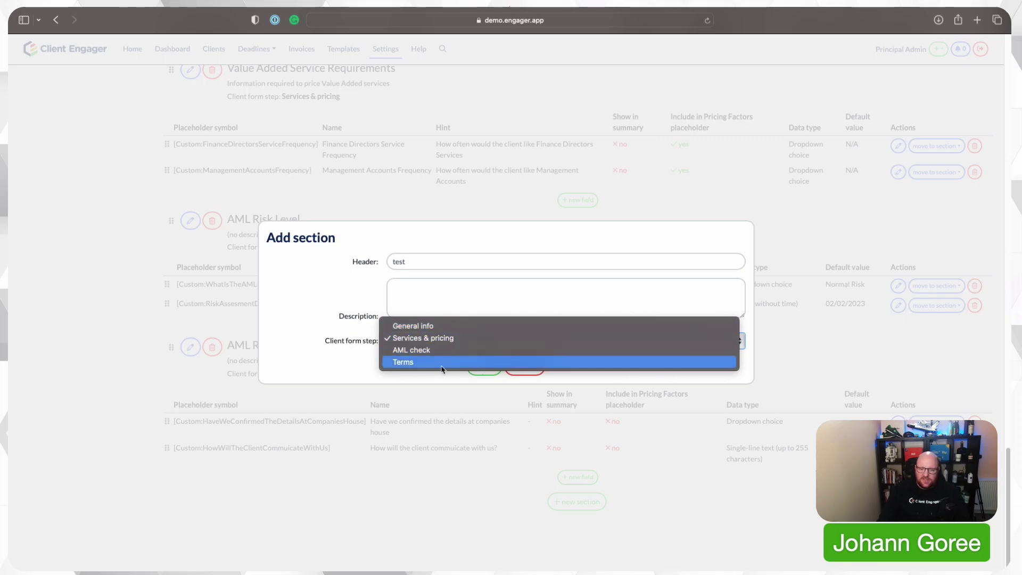
left_click(349, 358)
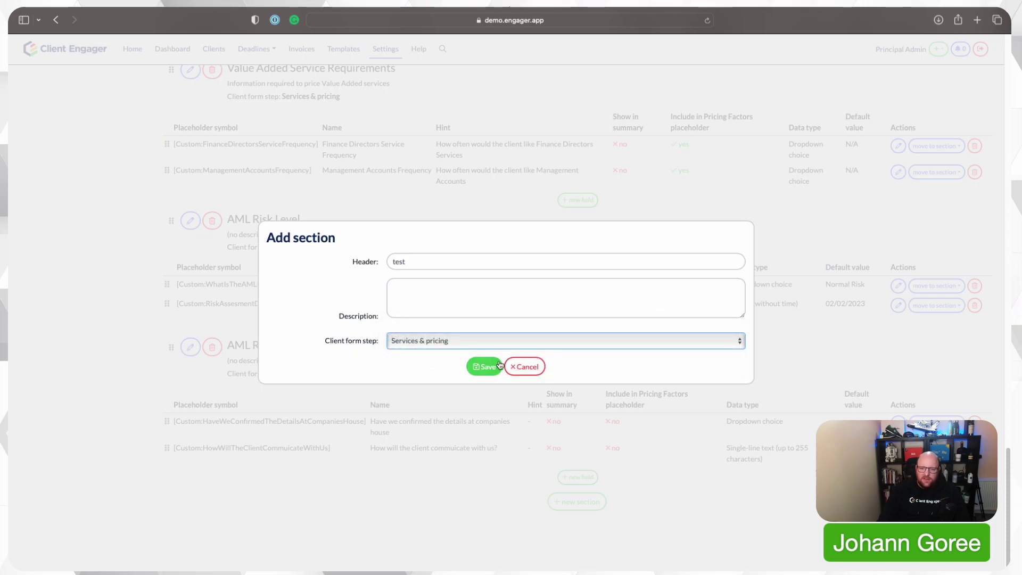
left_click(500, 366)
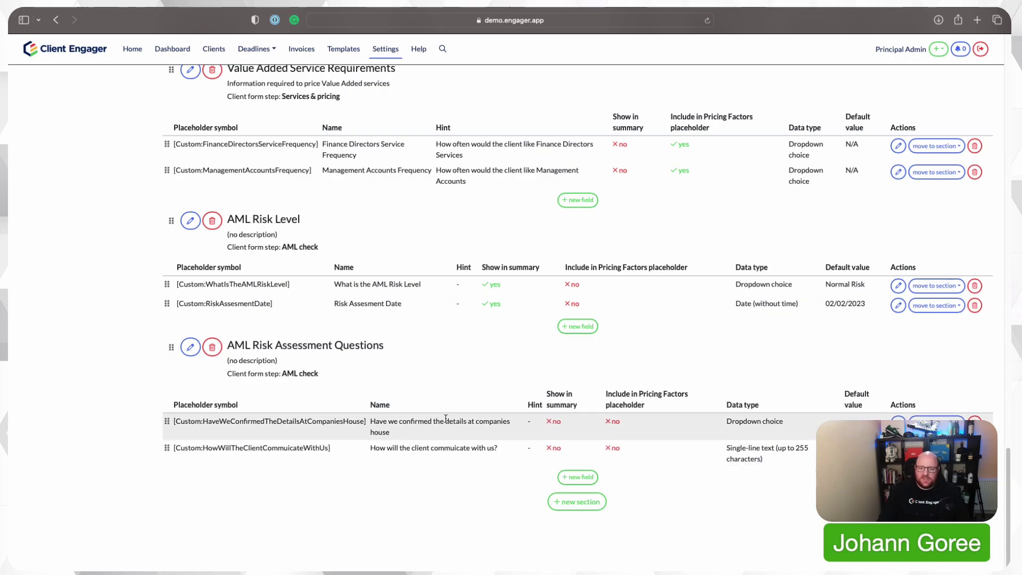
scroll(376, 318, "up", 1)
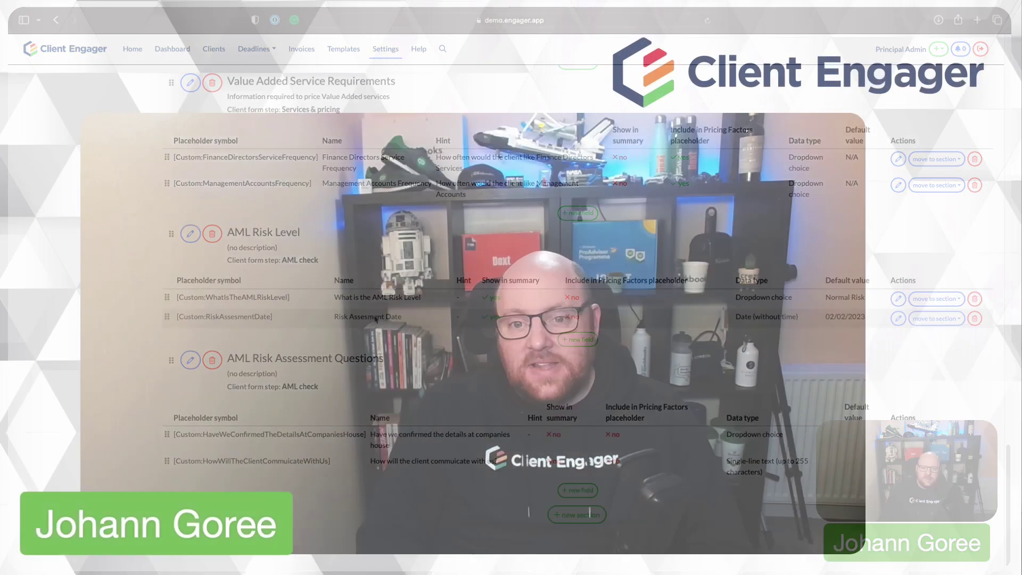